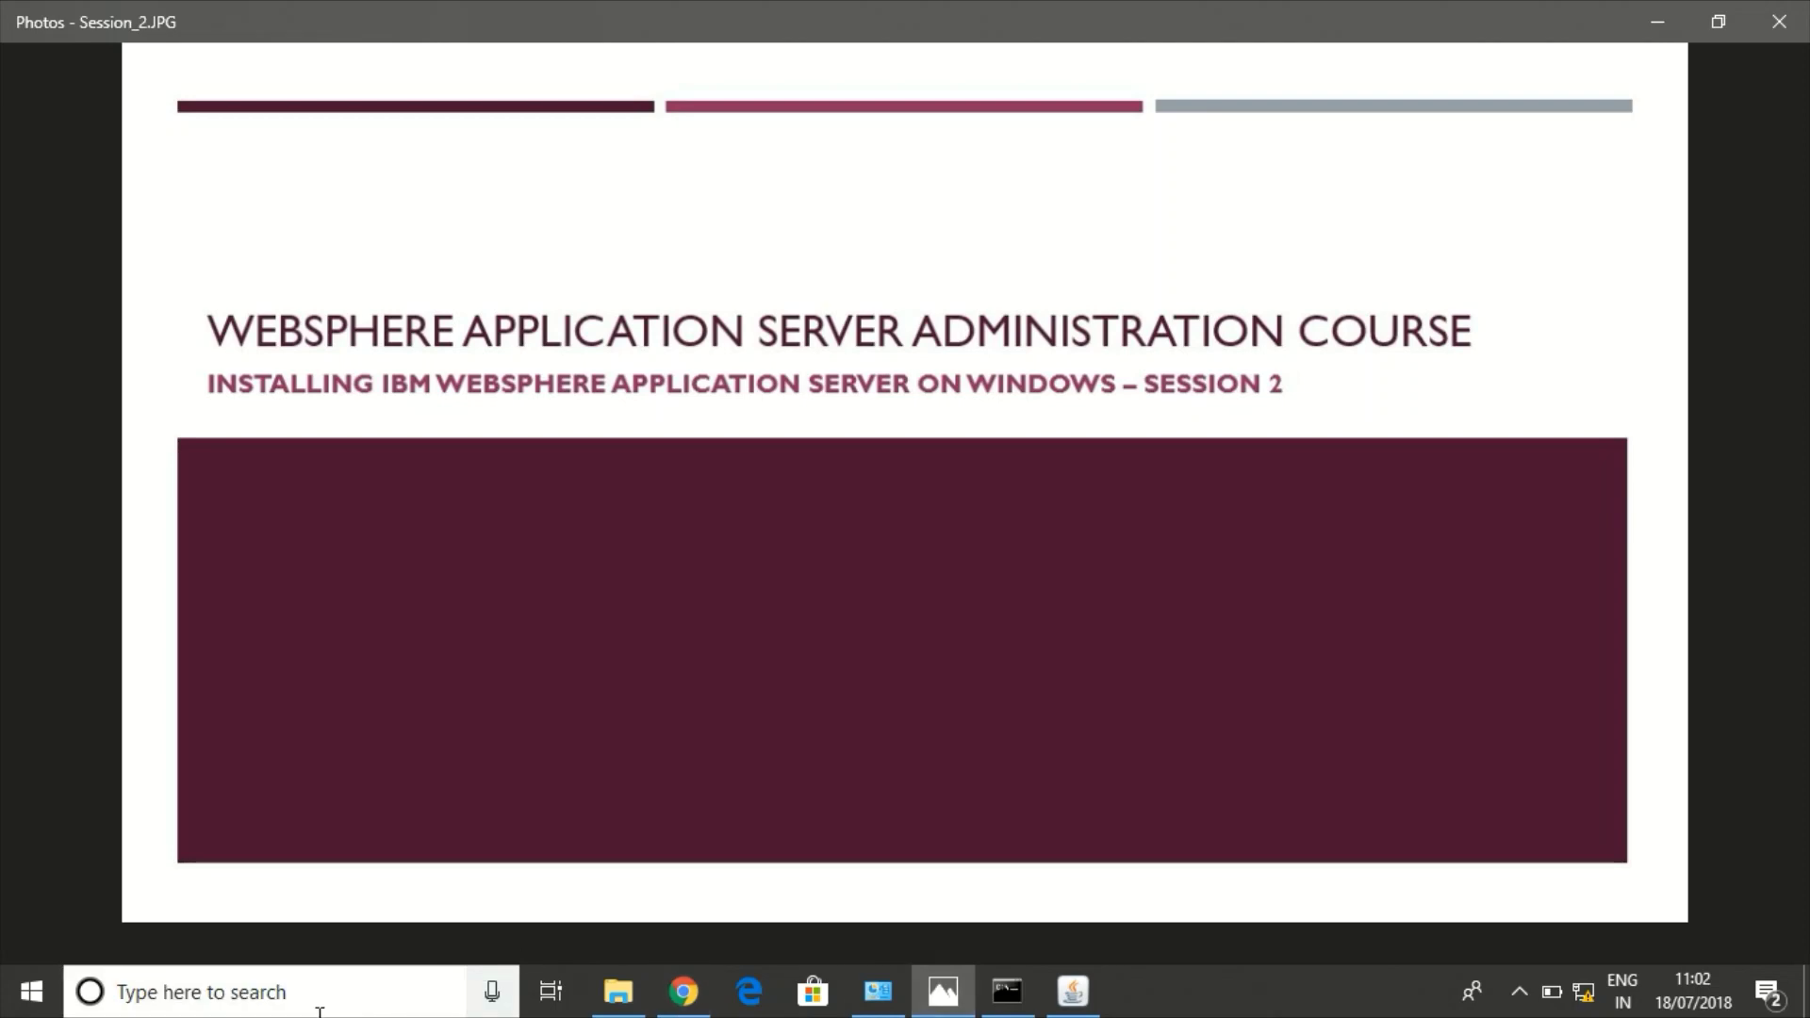
# Step: Search 'ibm' from the taskbar and launch IBM Installation Manager
pyautogui.click(267, 1002)
pyautogui.write('ibm')
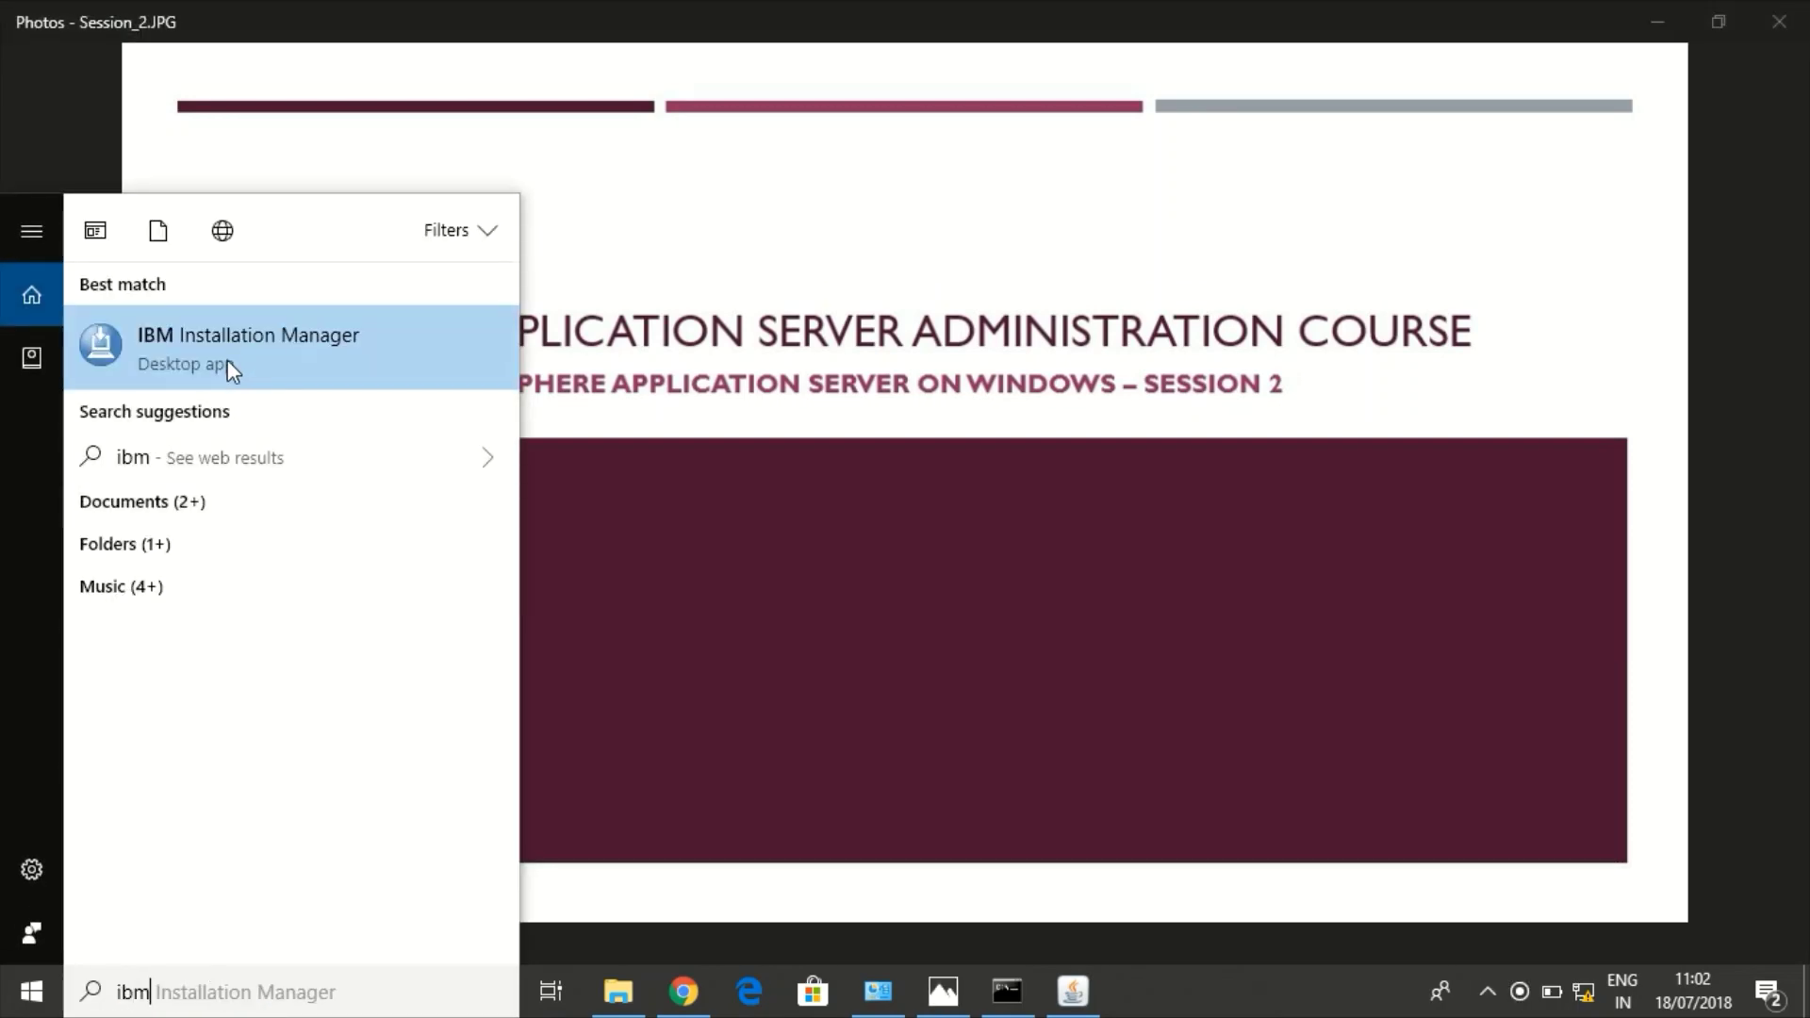
pyautogui.click(224, 345)
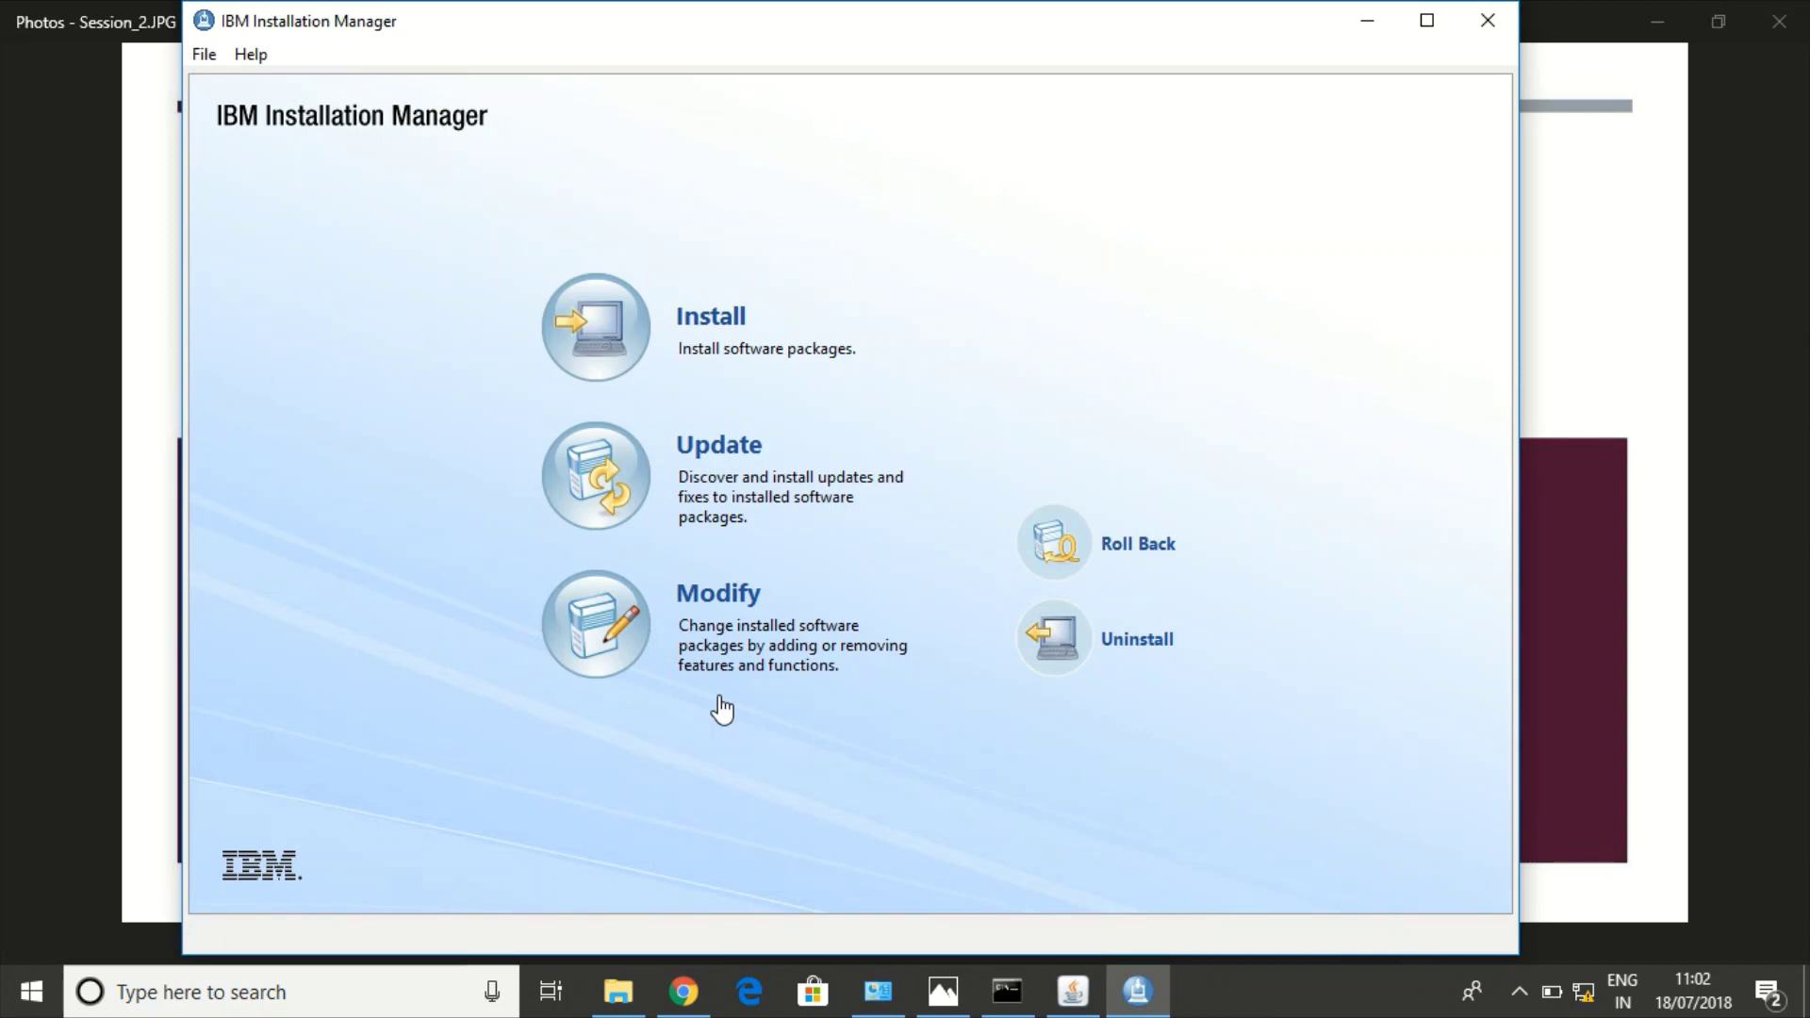
# Step: Open the extracted was.repo.8550.basetrial_part1 folder in File Explorer, then return to Installation Manager
pyautogui.click(622, 1007)
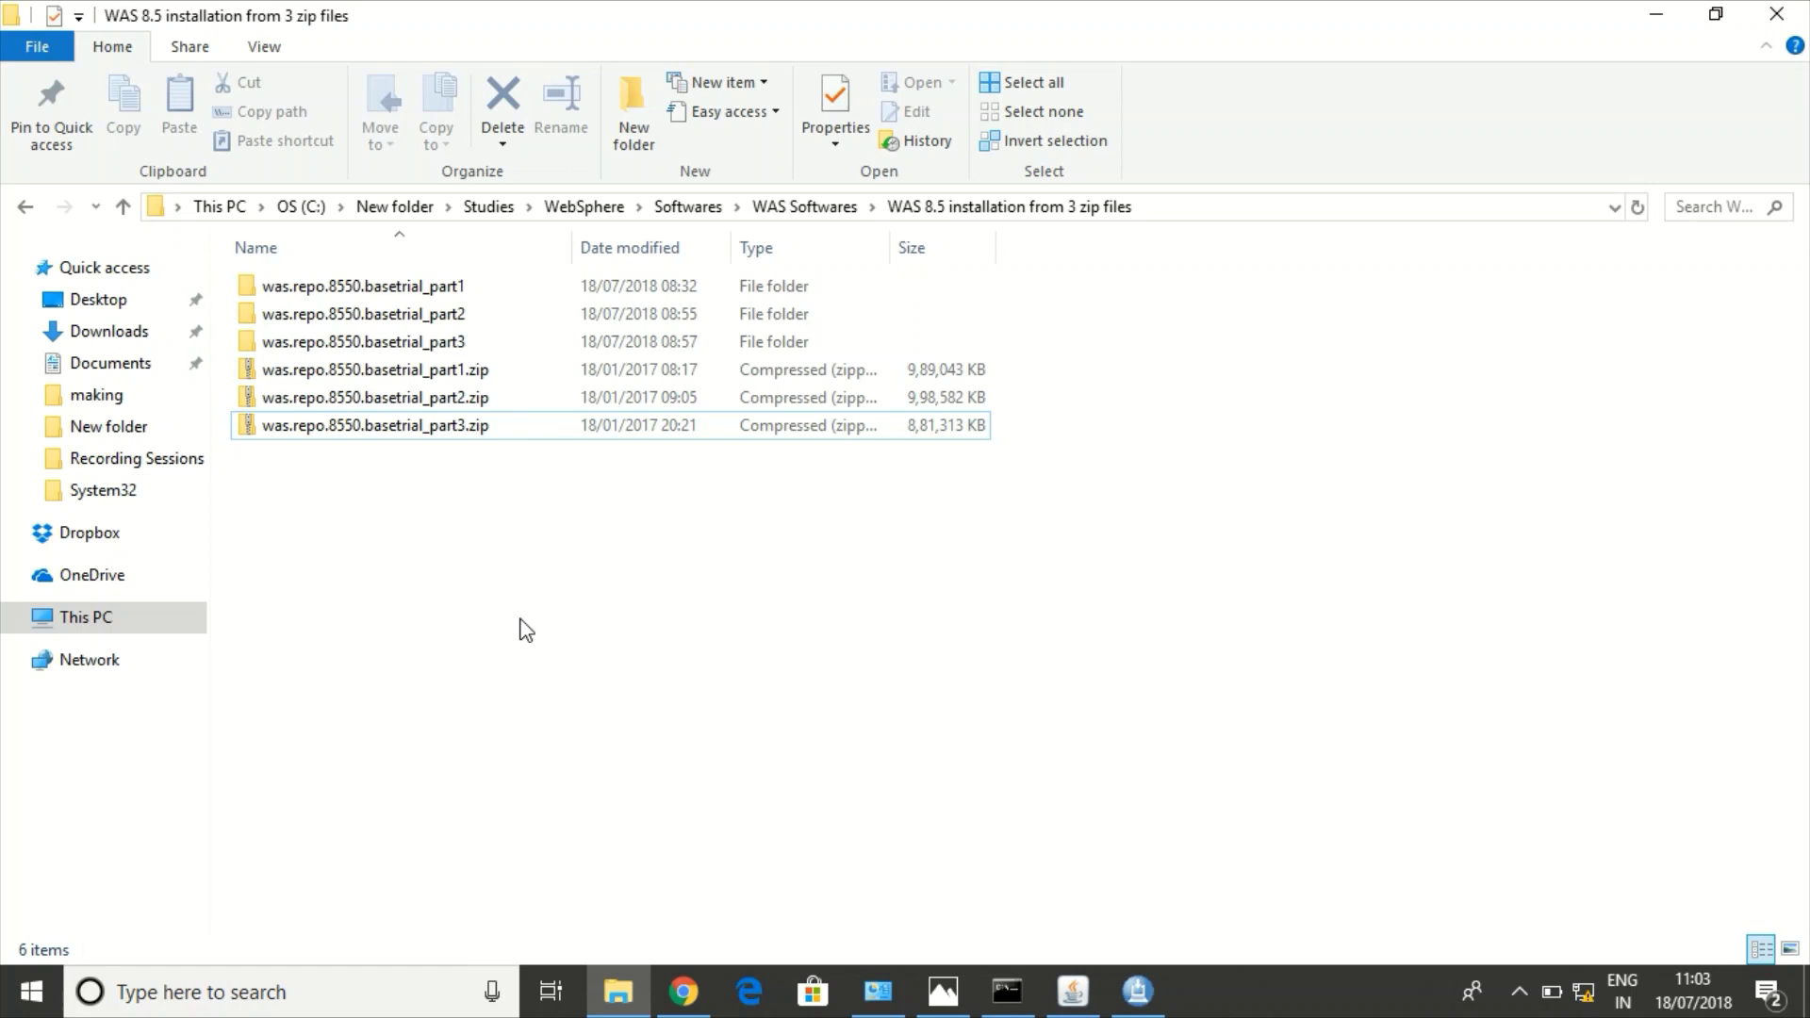
pyautogui.moveTo(439, 528); pyautogui.dragTo(393, 366)
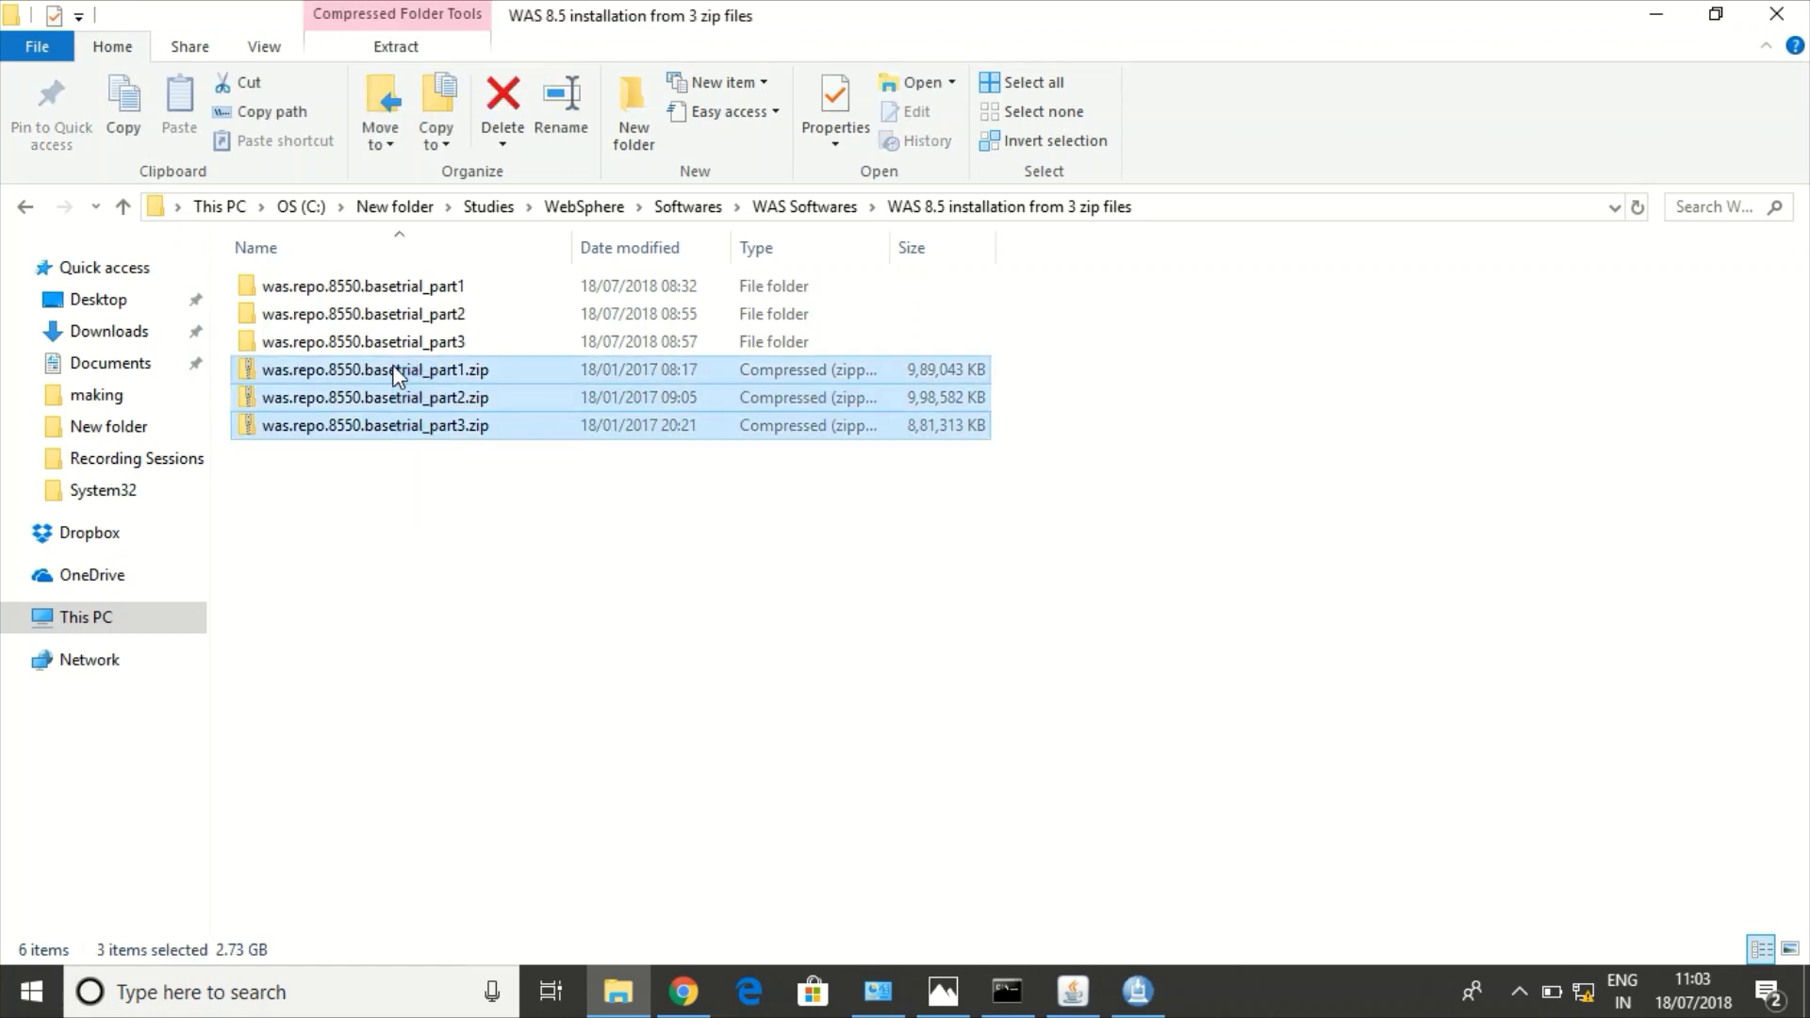
pyautogui.click(502, 701)
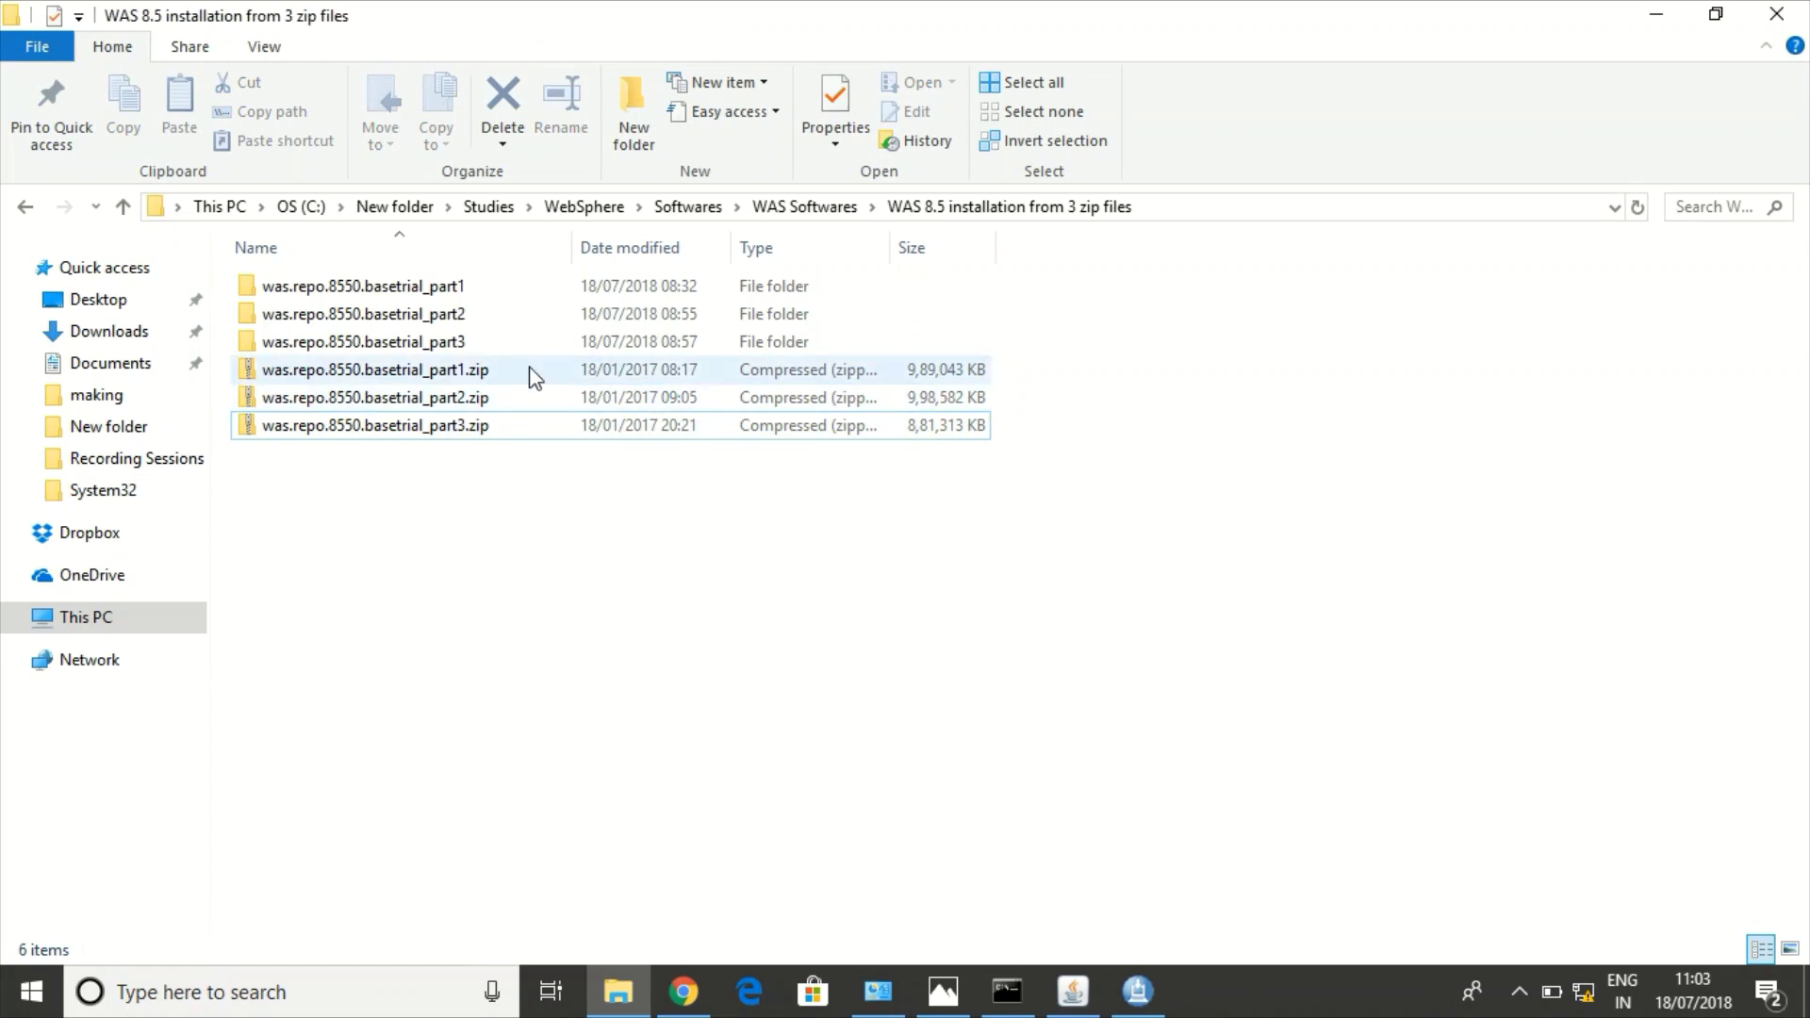
pyautogui.doubleClick(433, 290)
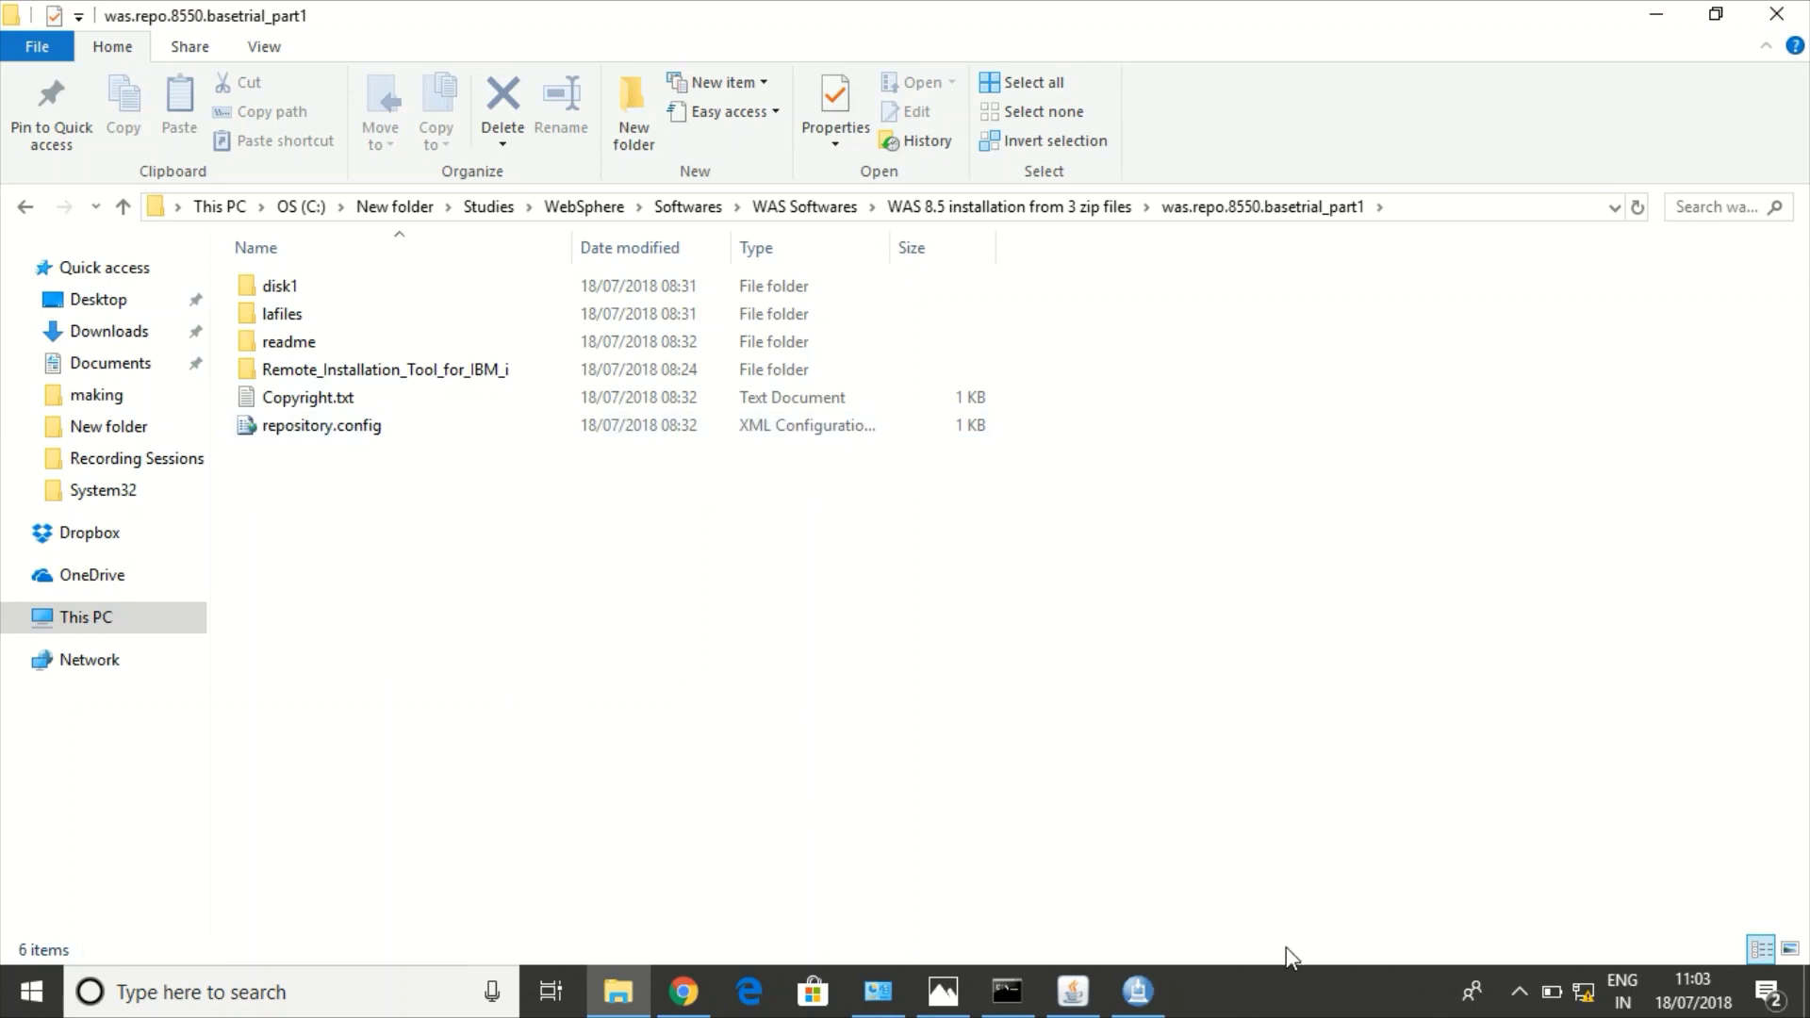
pyautogui.click(1136, 992)
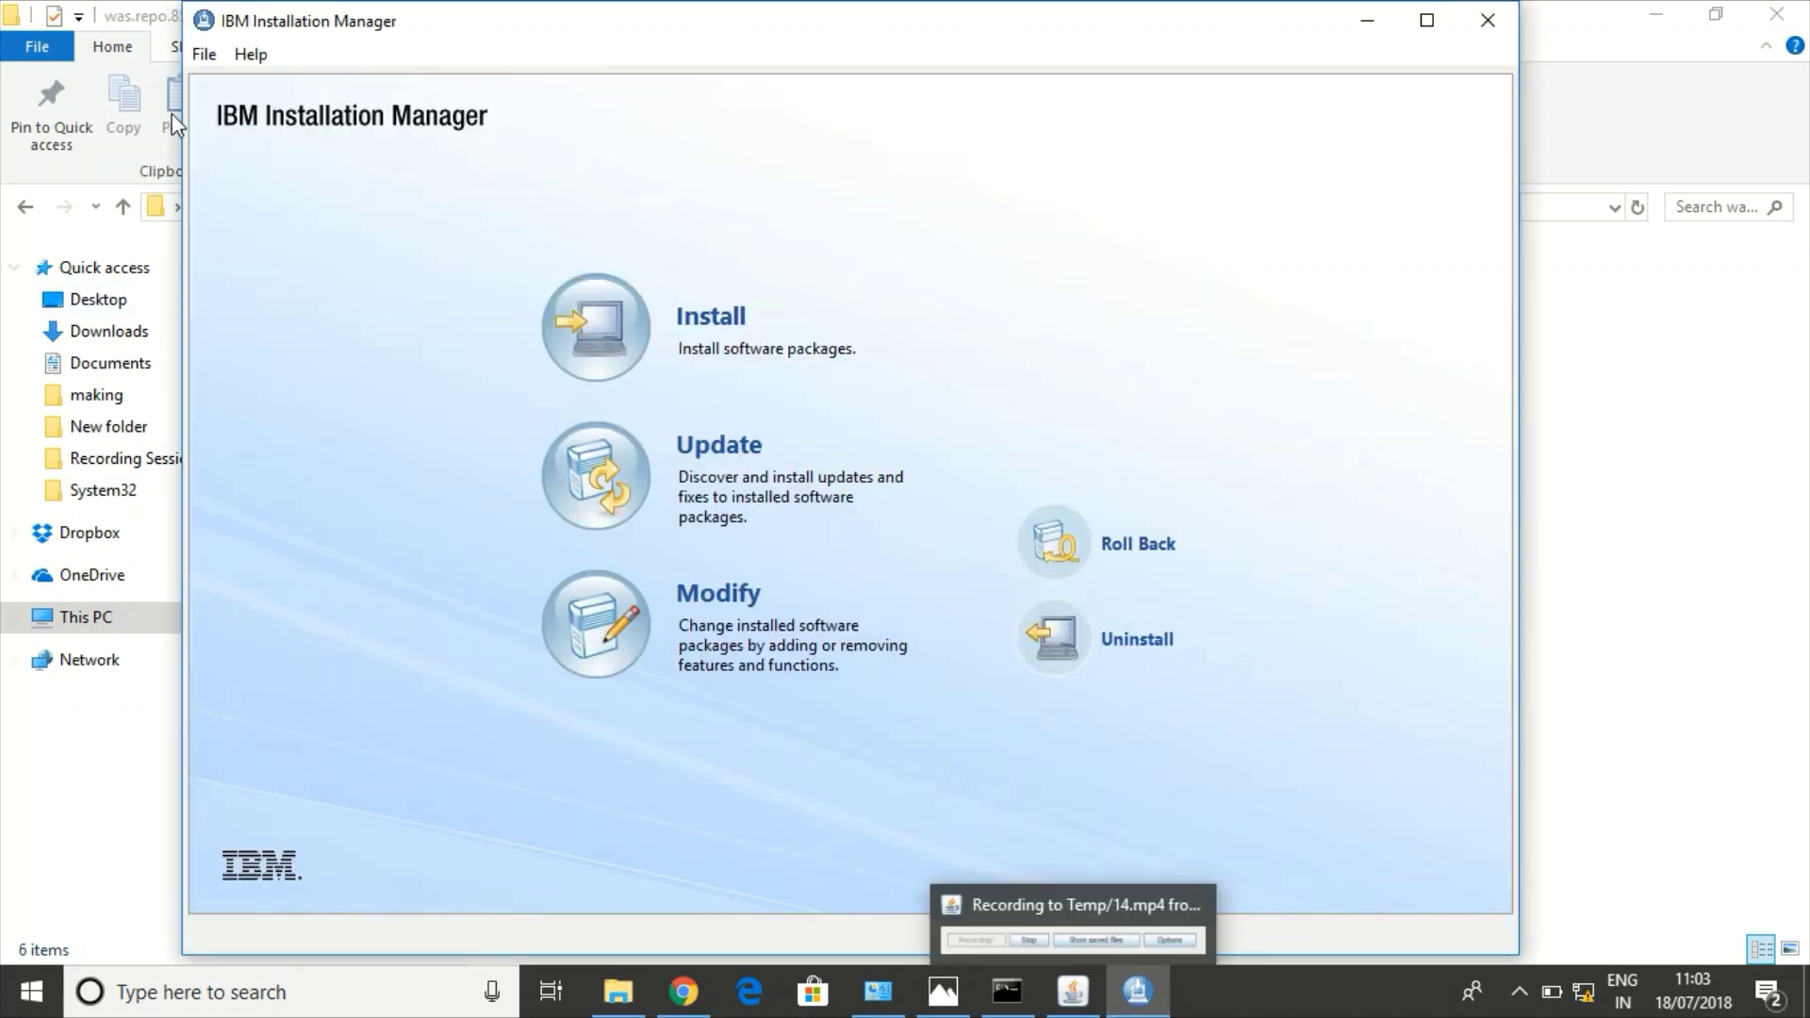
# Step: In File > Preferences, add a repository pointing to was.repo.8550.basetrial_part1's repository.config
pyautogui.click(206, 56)
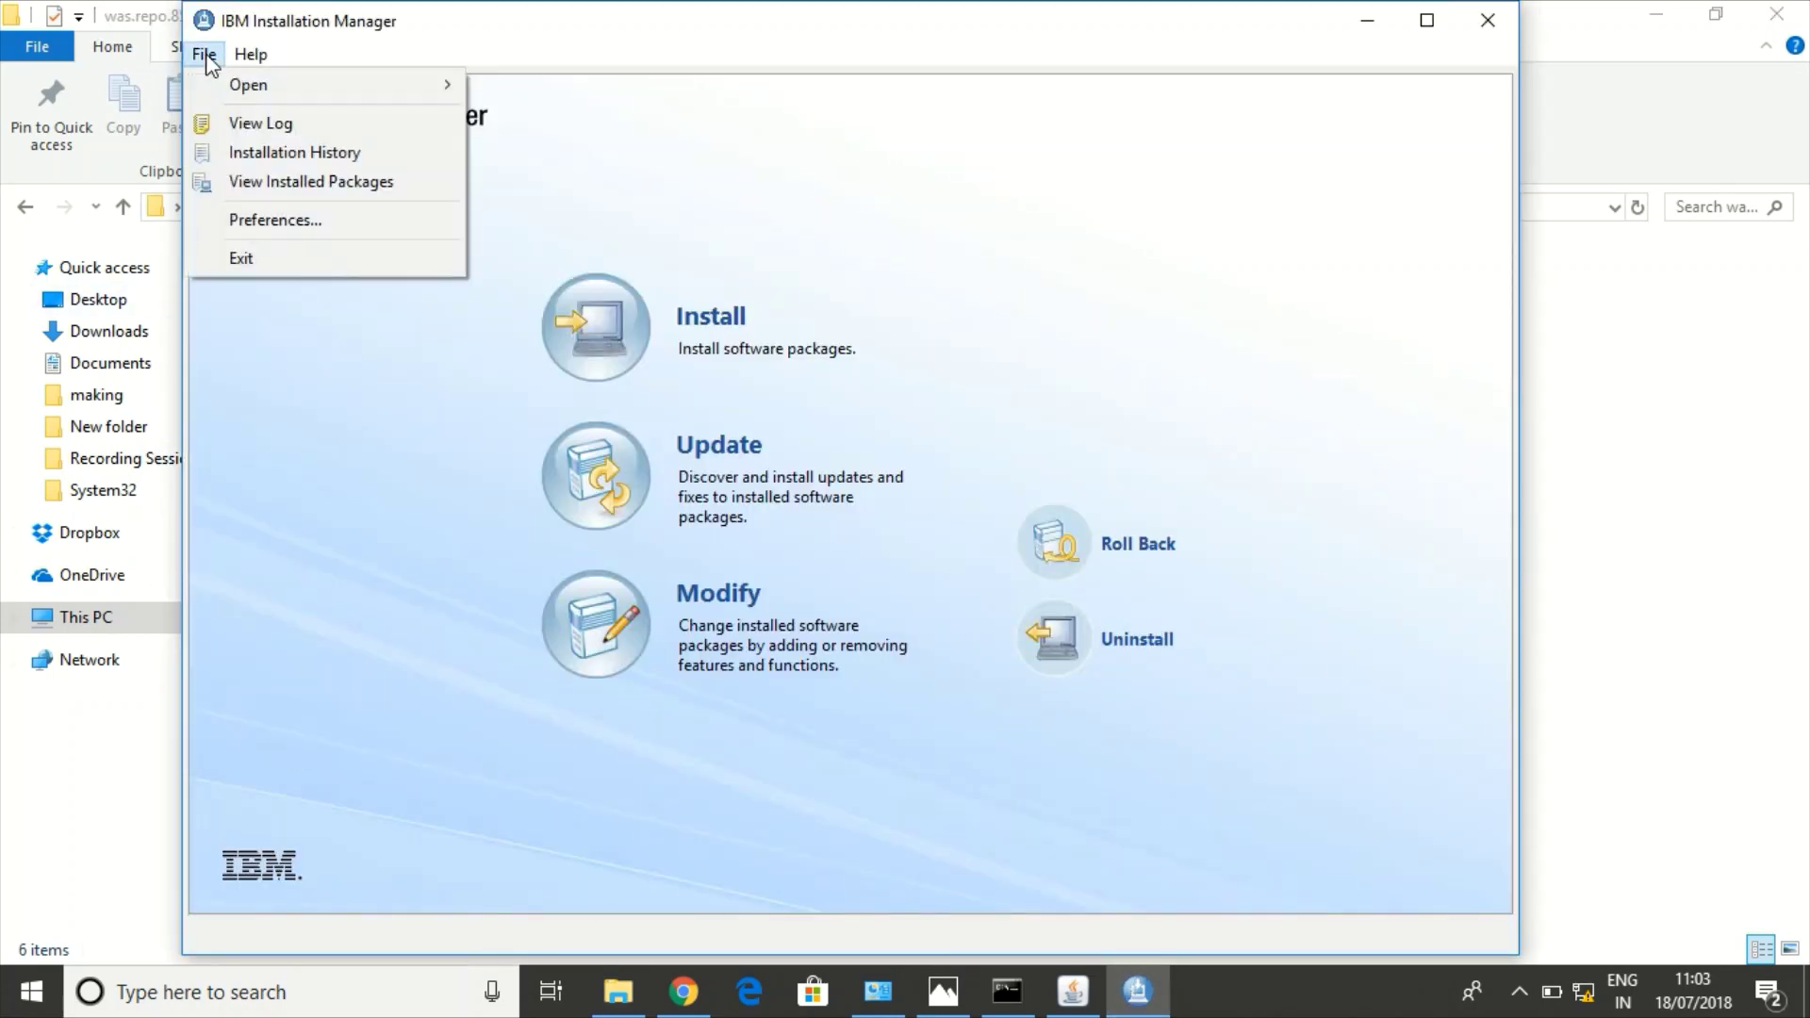
pyautogui.click(280, 219)
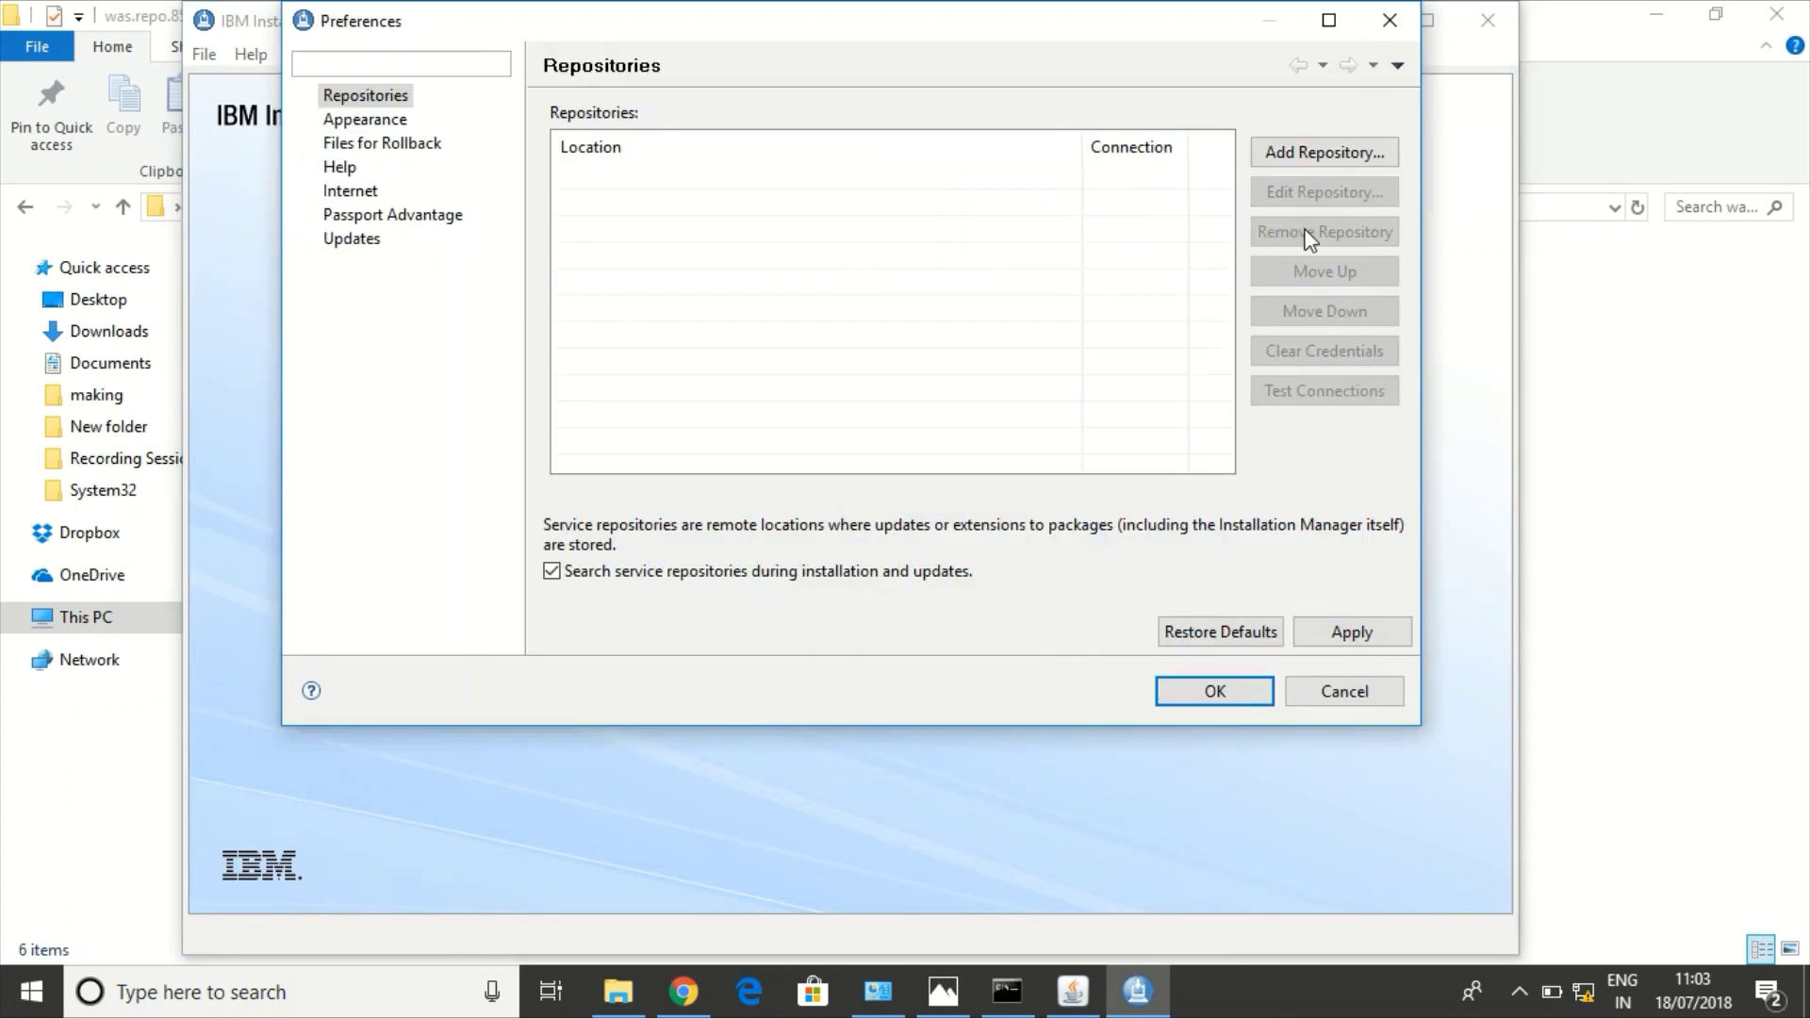
pyautogui.click(1307, 162)
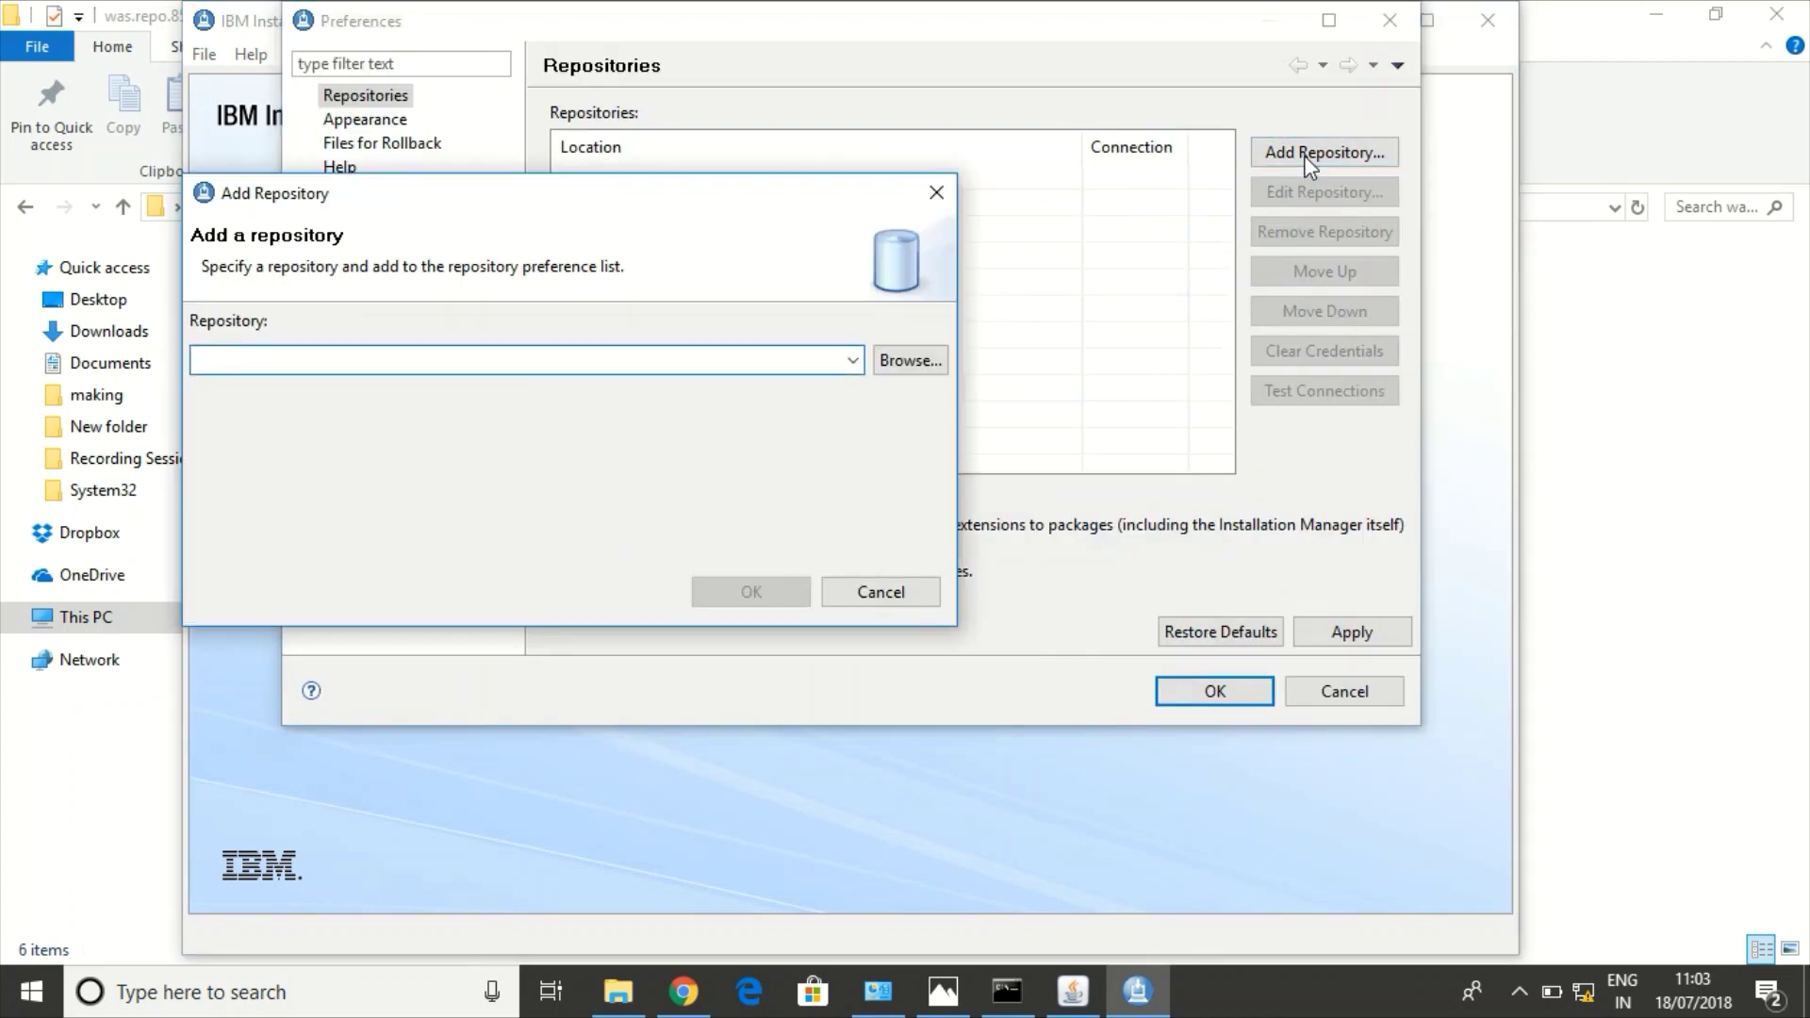
pyautogui.click(920, 361)
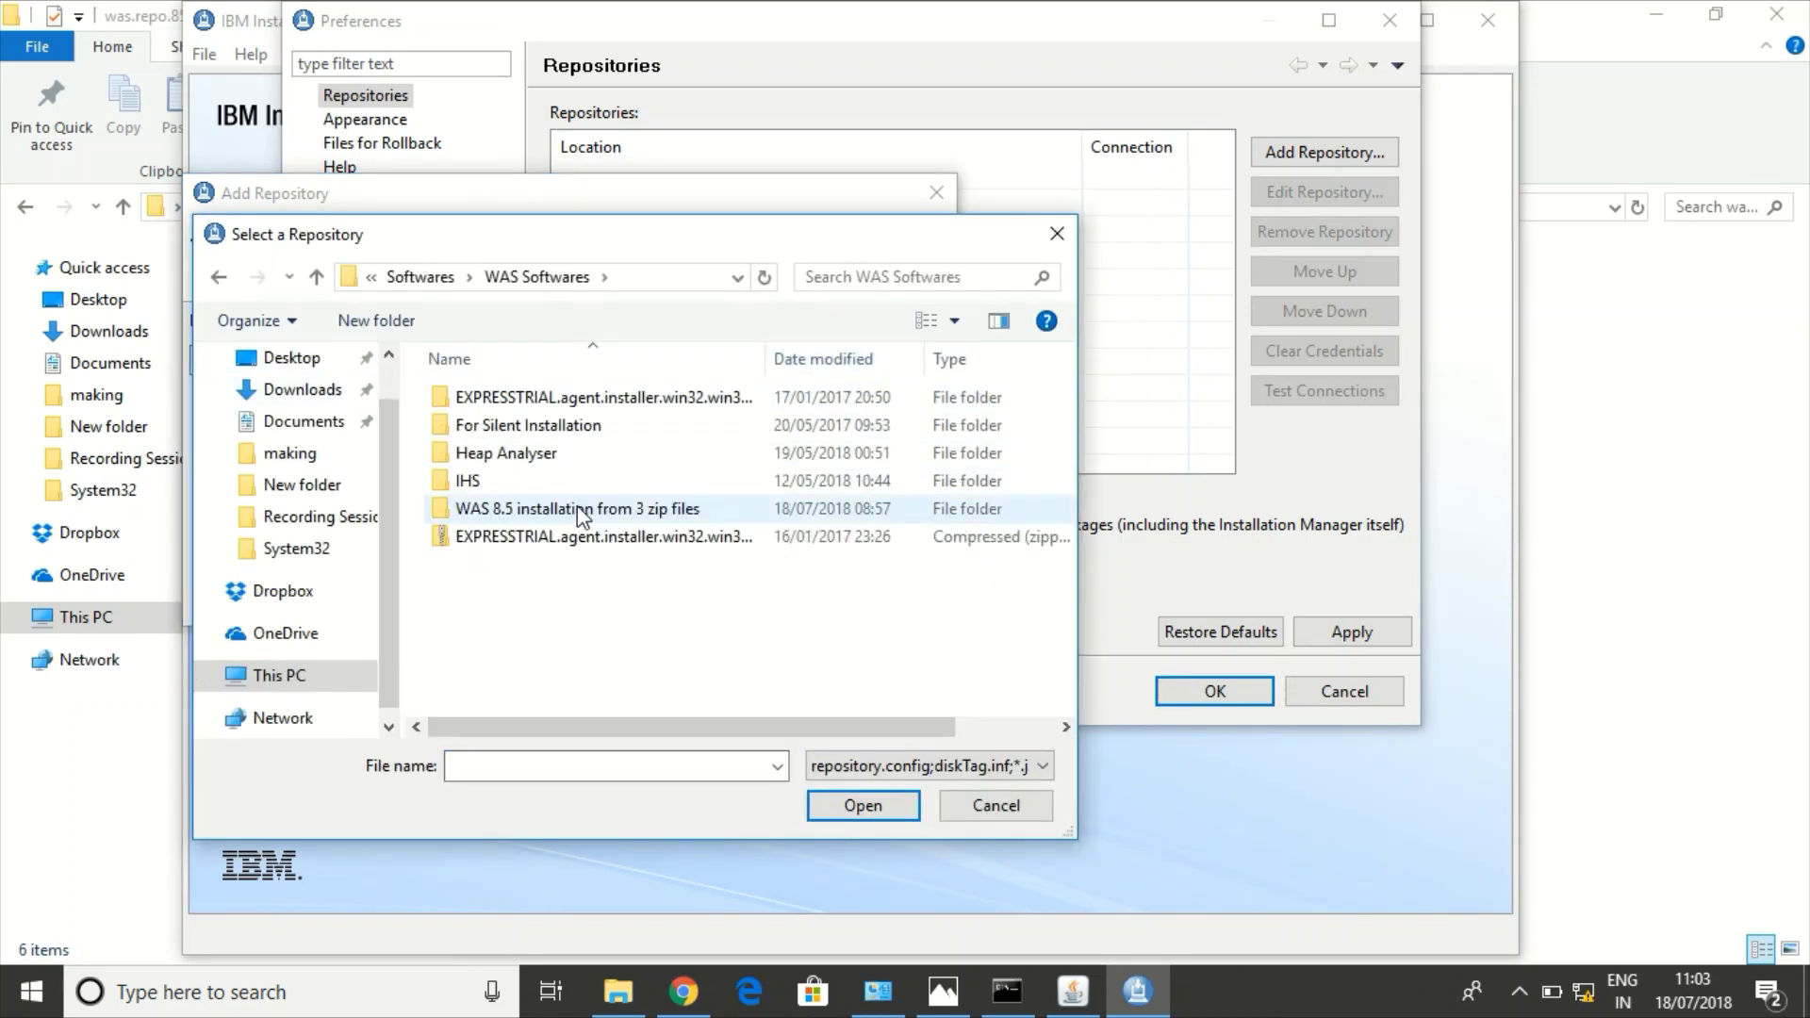
pyautogui.doubleClick(612, 514)
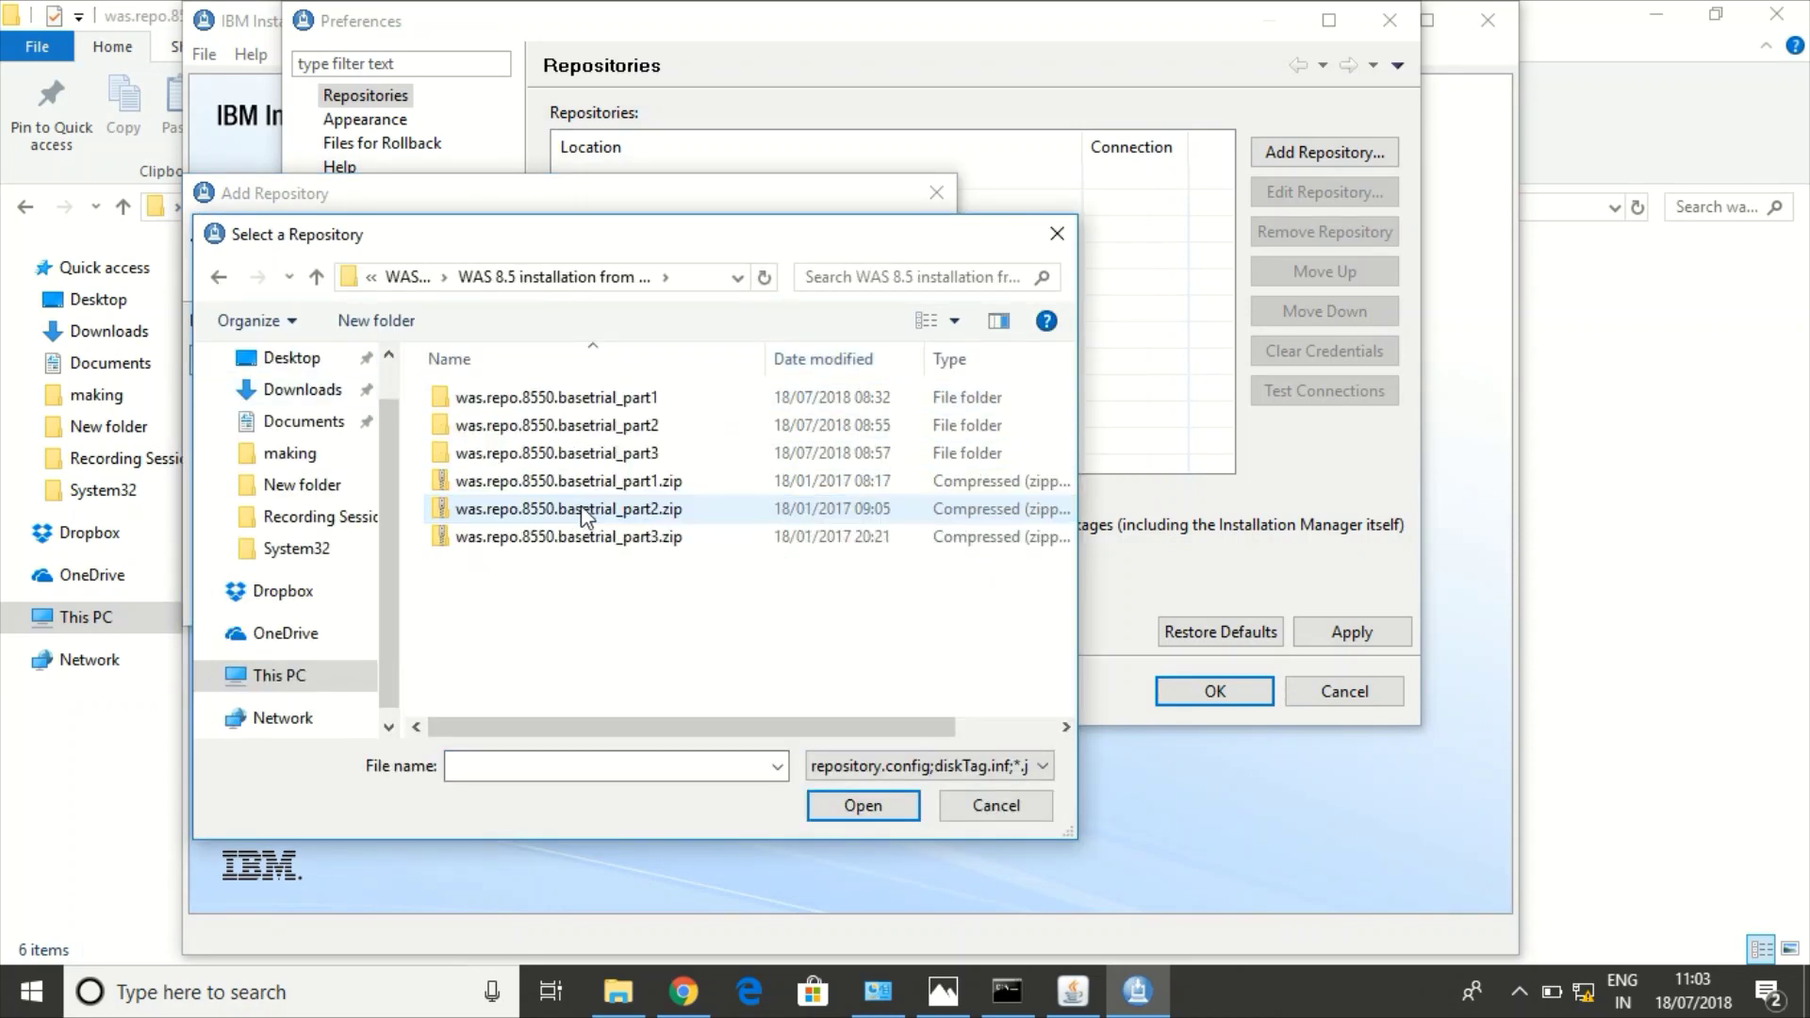
pyautogui.doubleClick(614, 398)
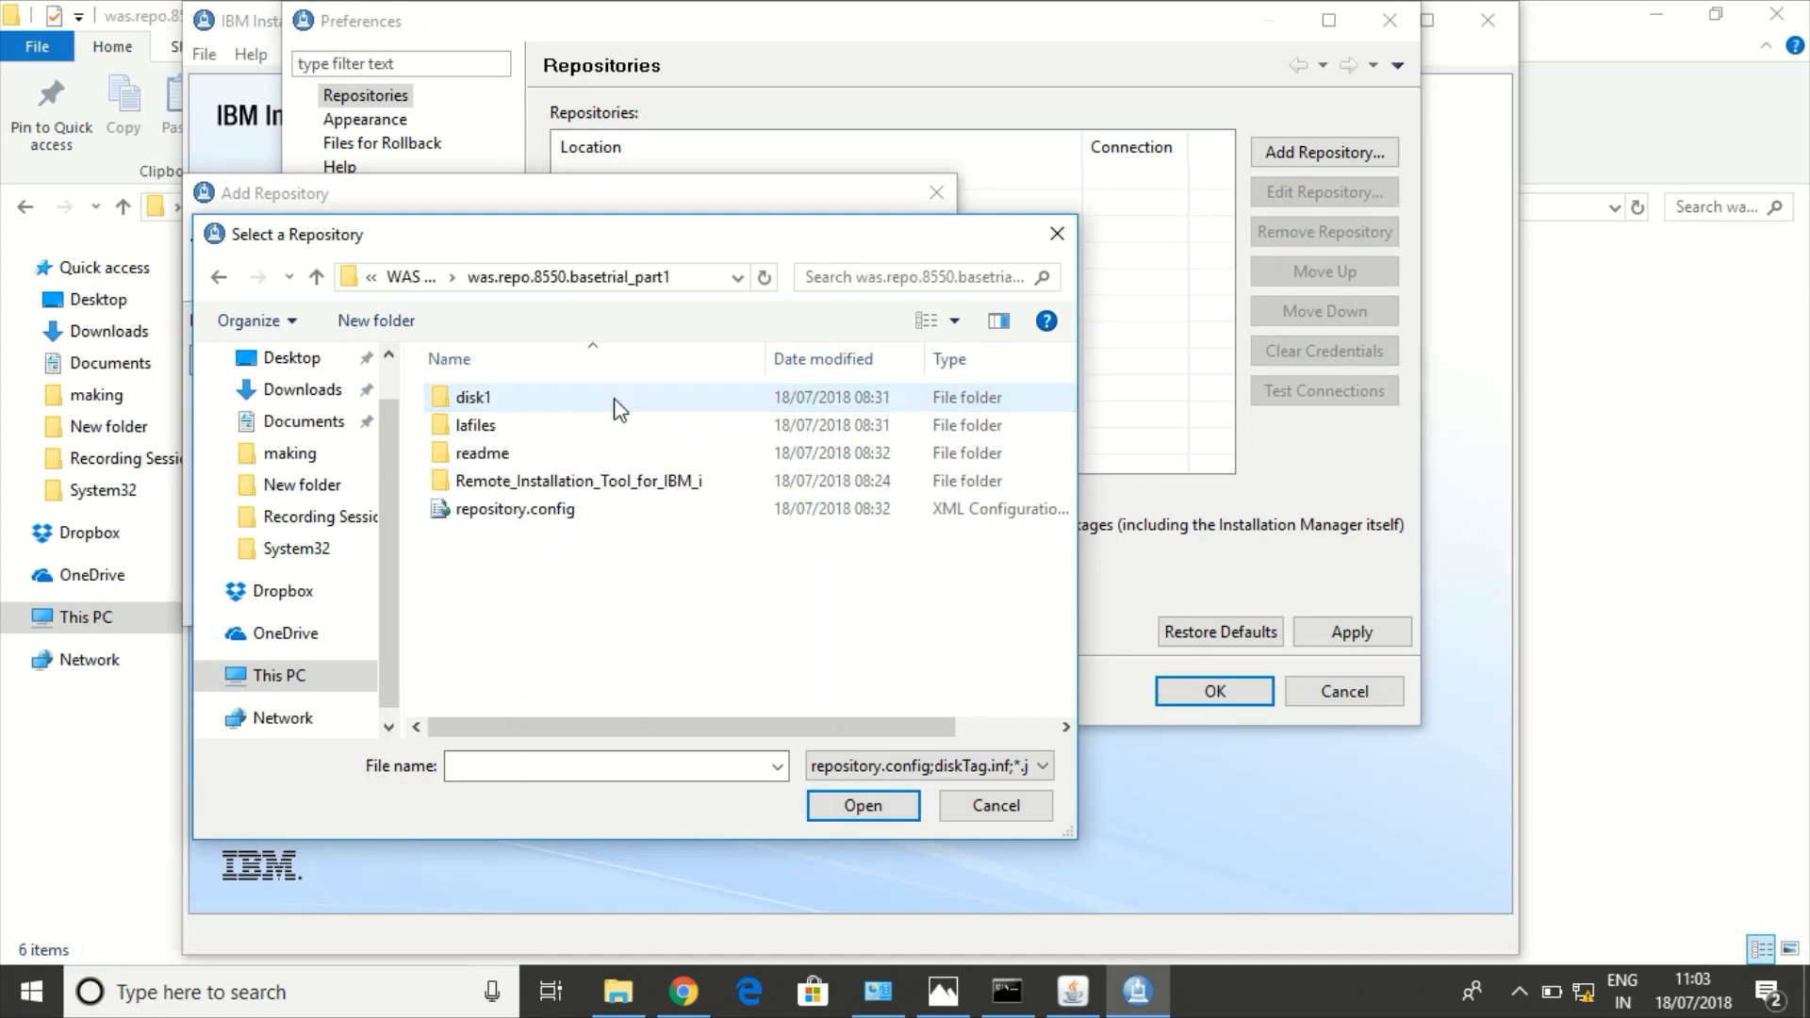
pyautogui.doubleClick(495, 512)
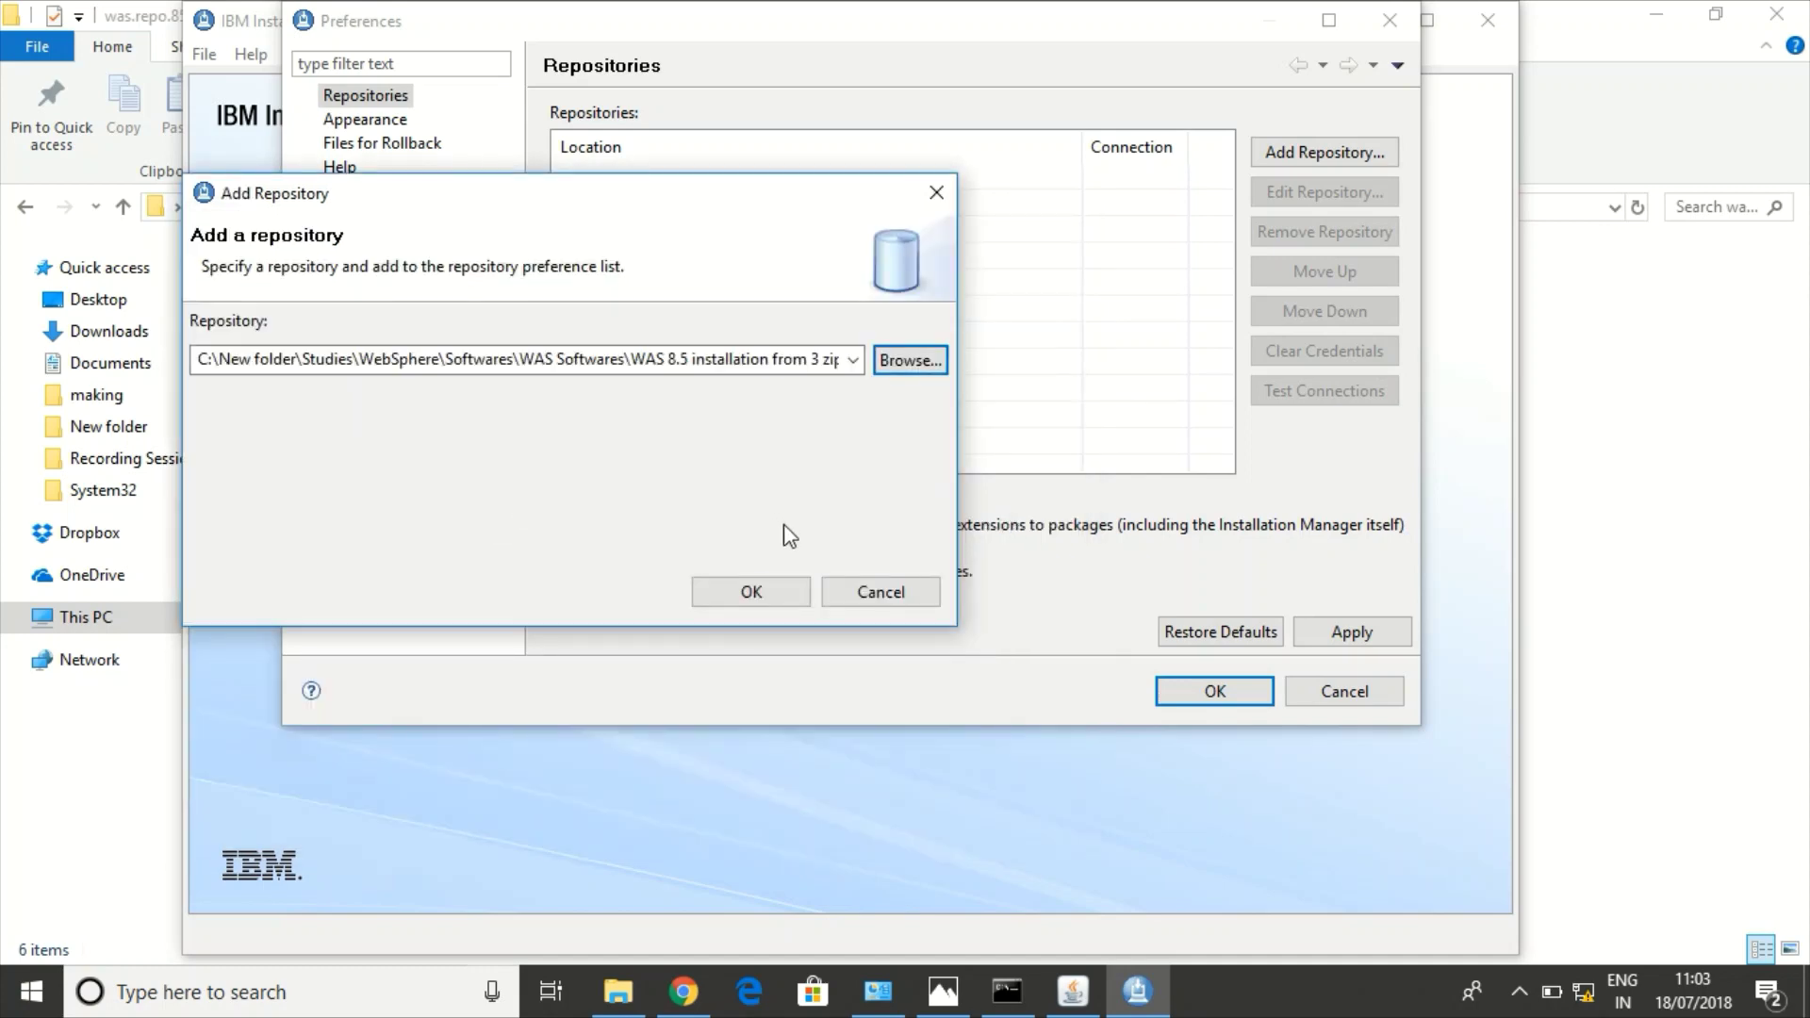
# Step: Confirm the part1 repository, test its connection successfully, and apply and close Preferences
pyautogui.click(724, 587)
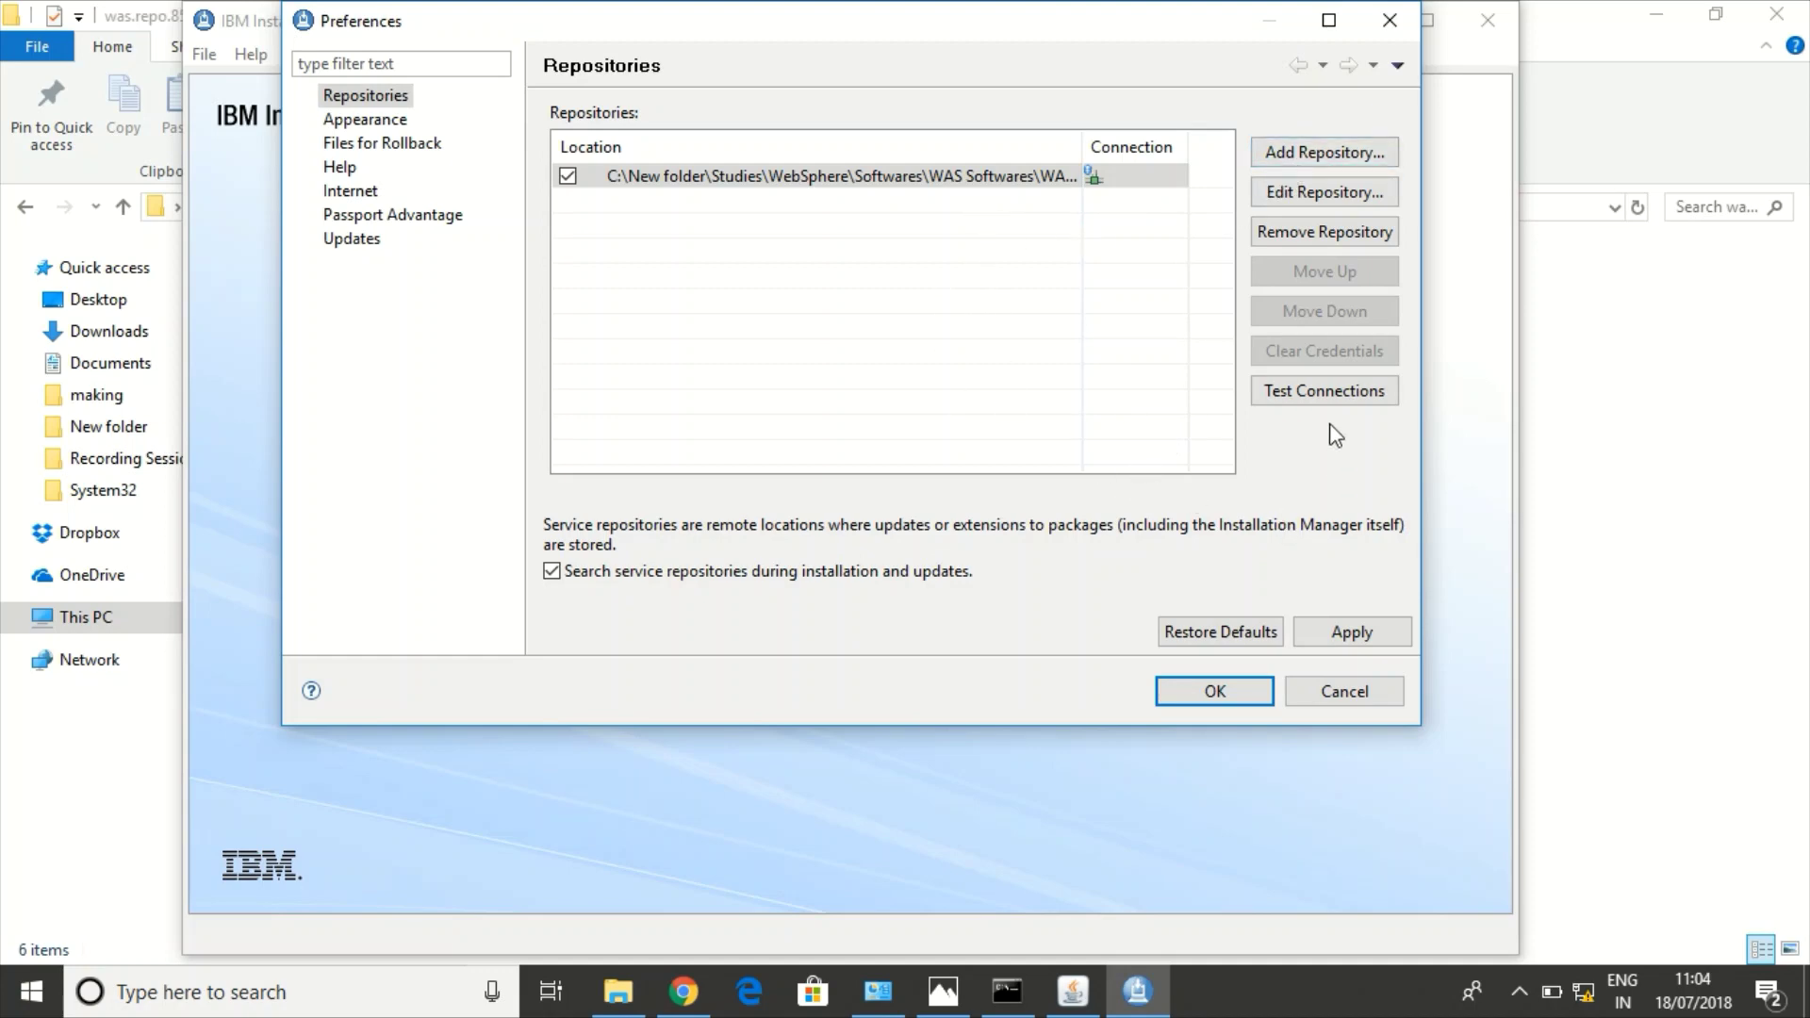
pyautogui.click(1318, 390)
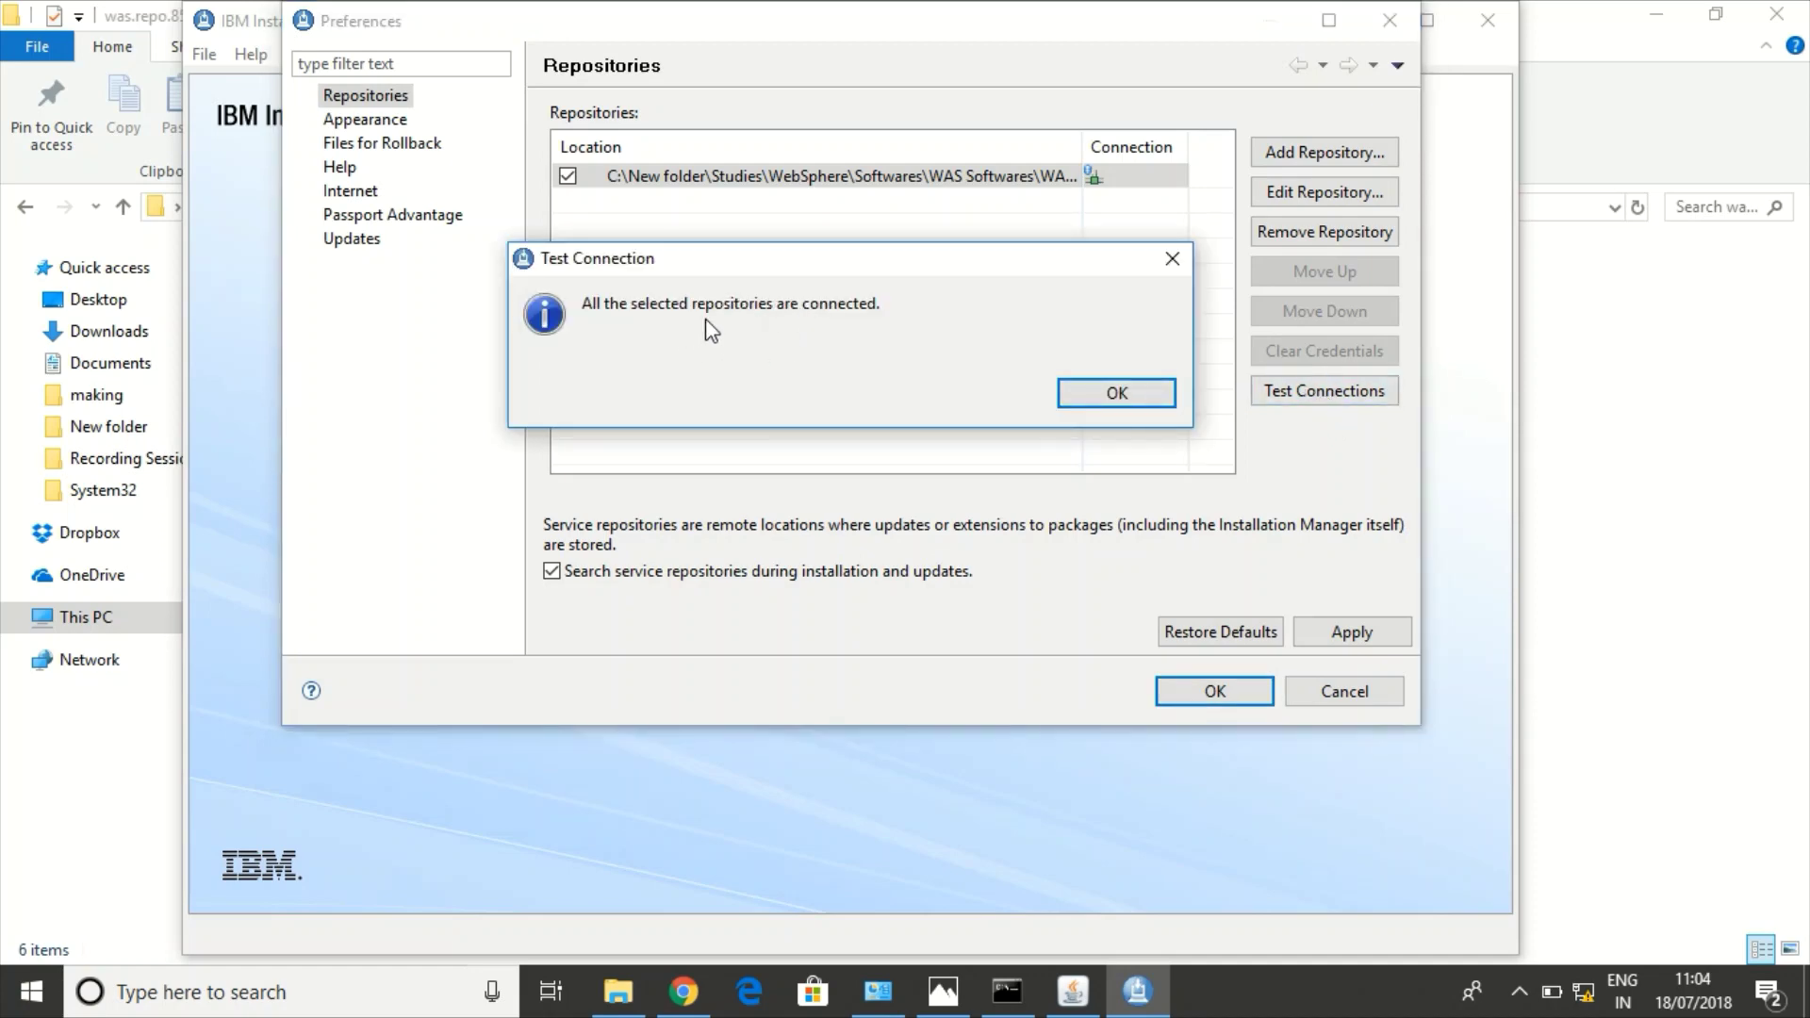
pyautogui.click(1127, 388)
pyautogui.click(1345, 639)
pyautogui.click(1212, 693)
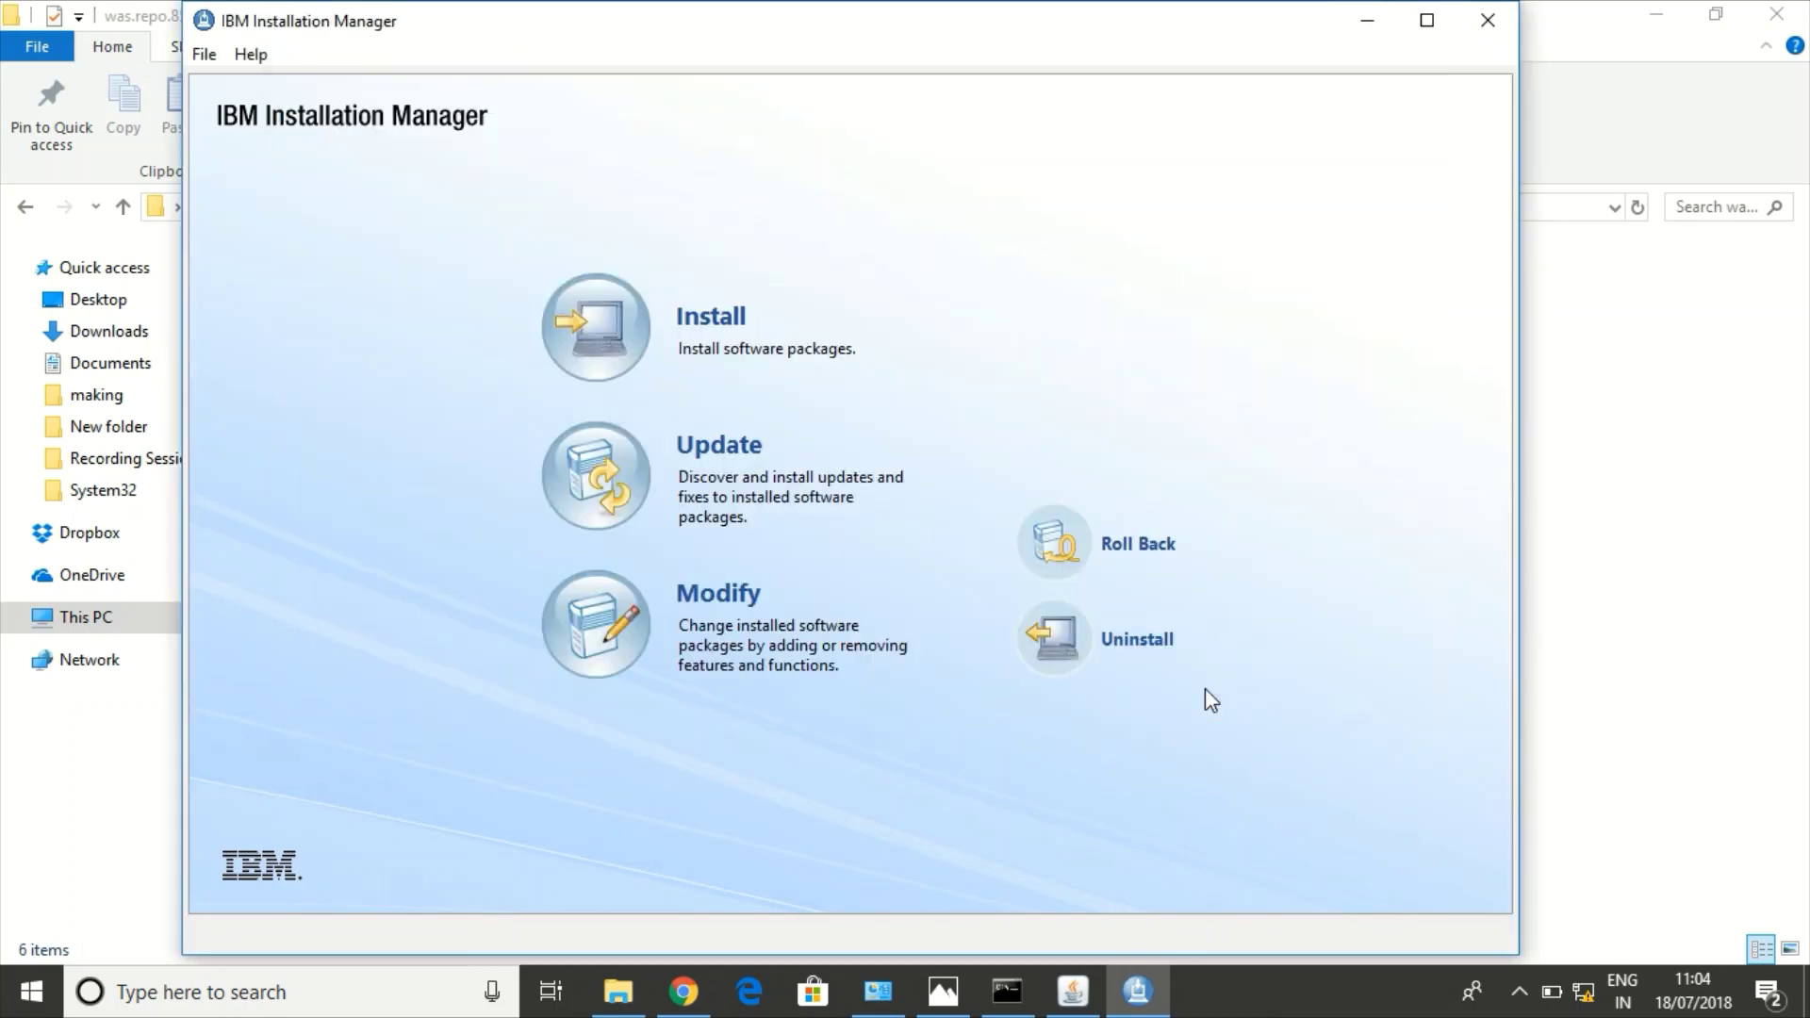
# Step: Start an installation and tick IBM WebSphere Application Server Trial 8.5.5.0
pyautogui.click(722, 332)
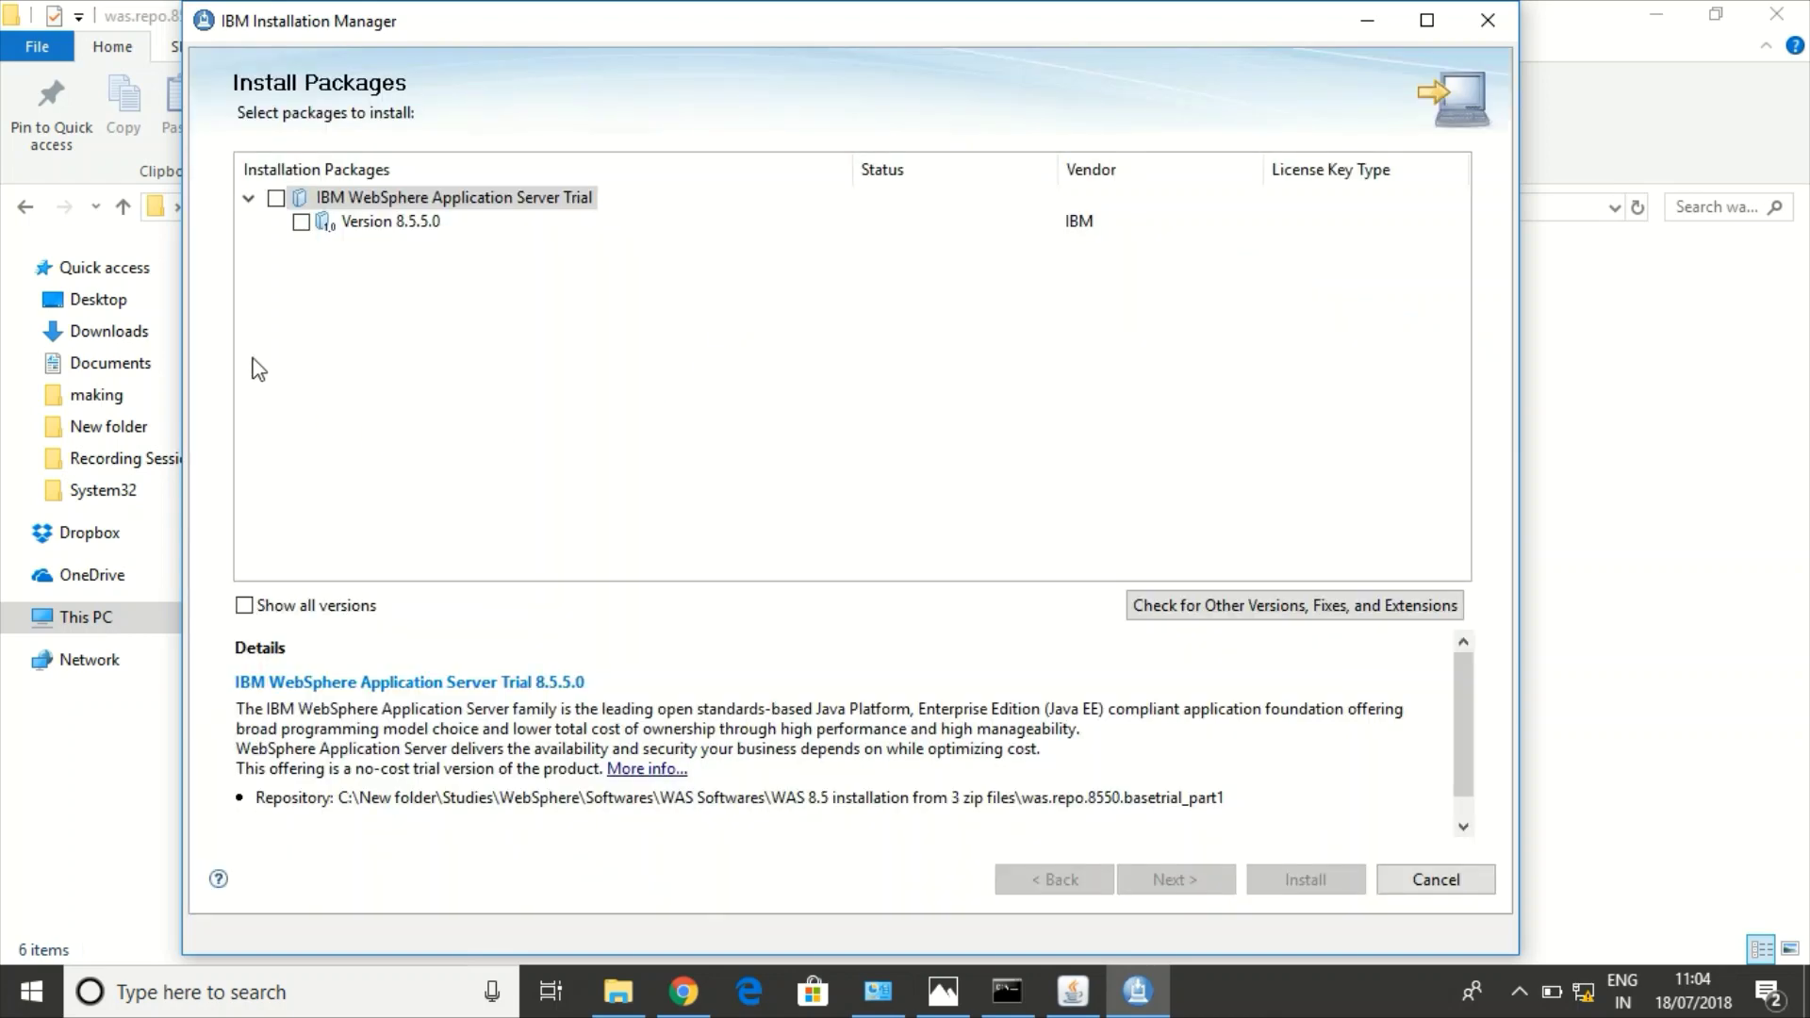
pyautogui.click(276, 198)
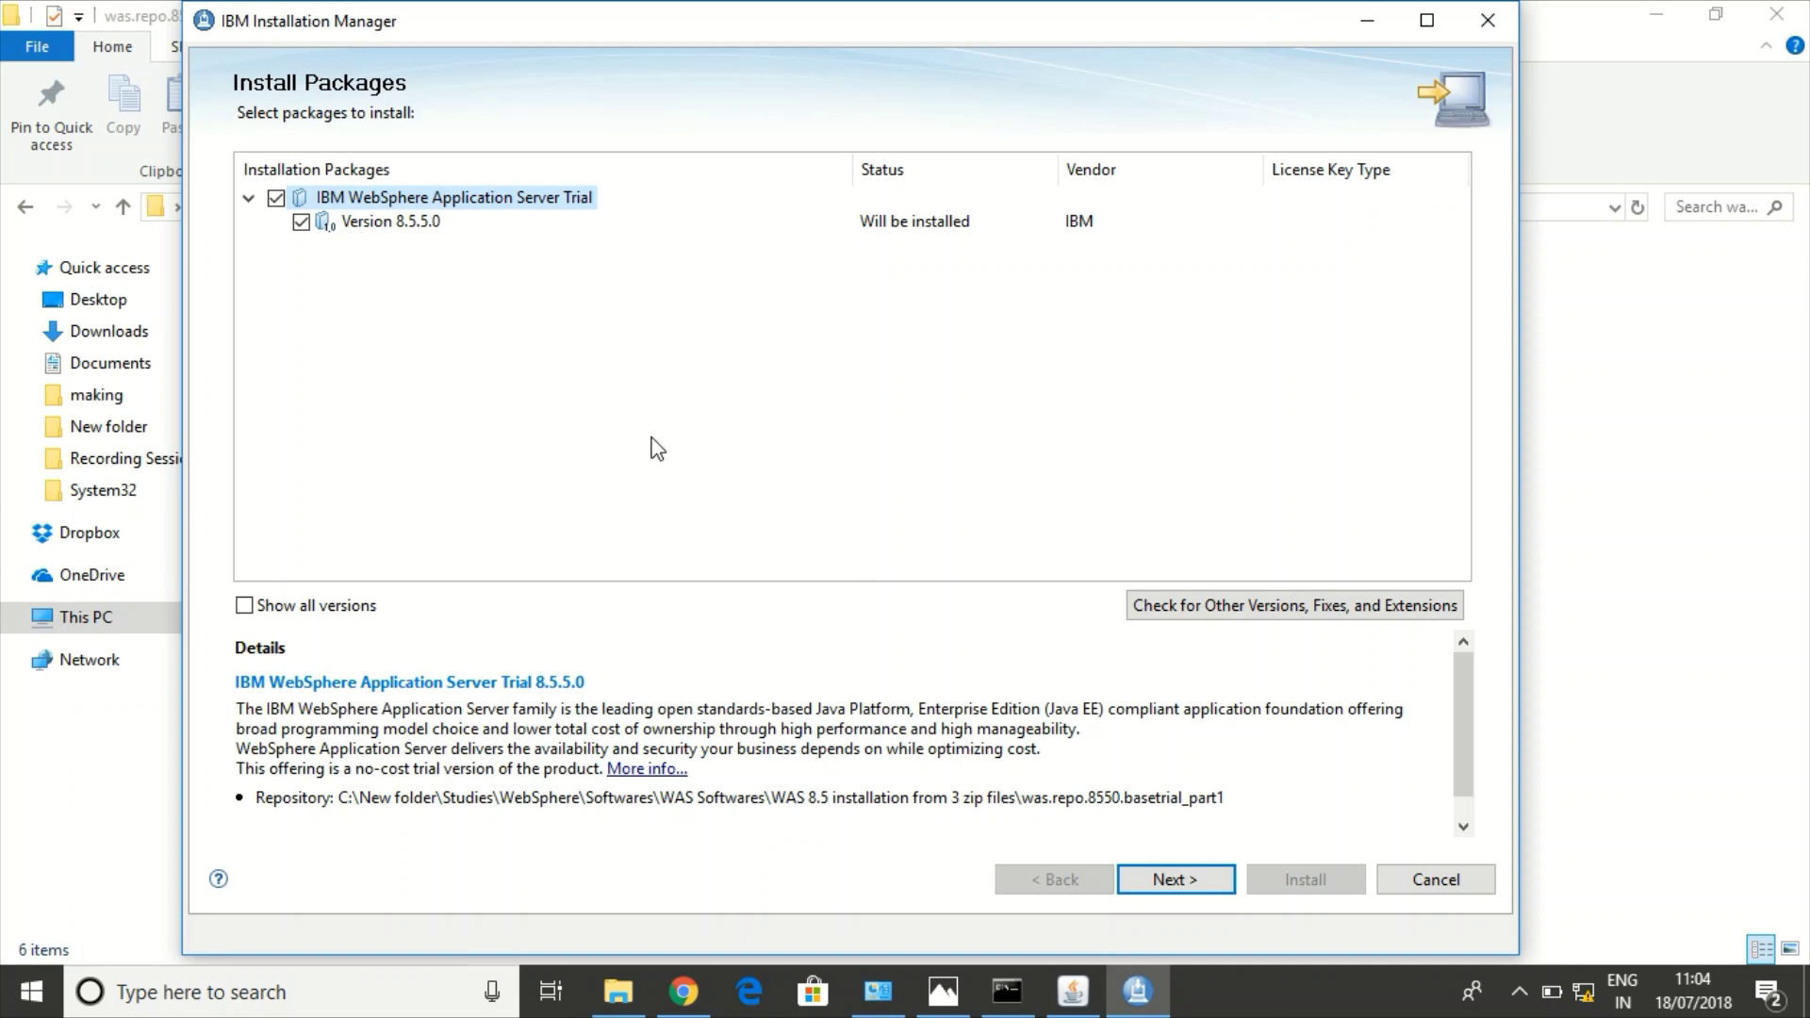
# Step: Accept the terms of the WebSphere license agreement
pyautogui.click(1172, 881)
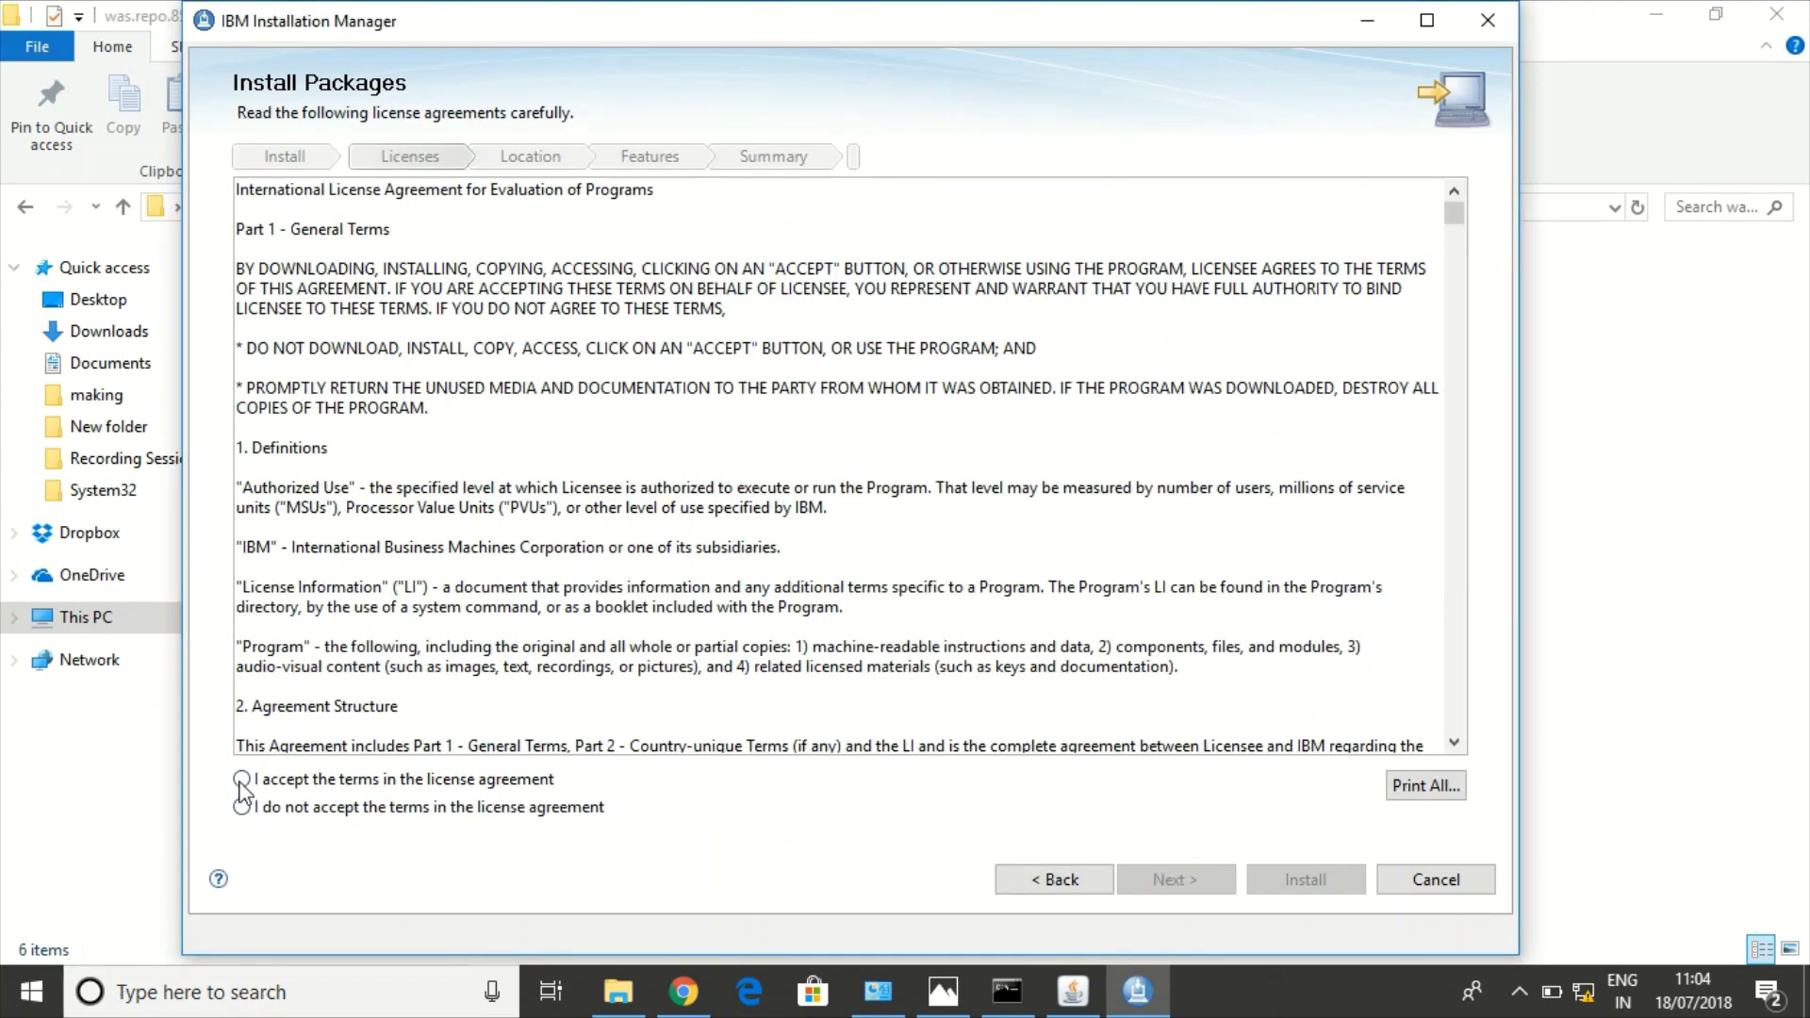
pyautogui.click(242, 779)
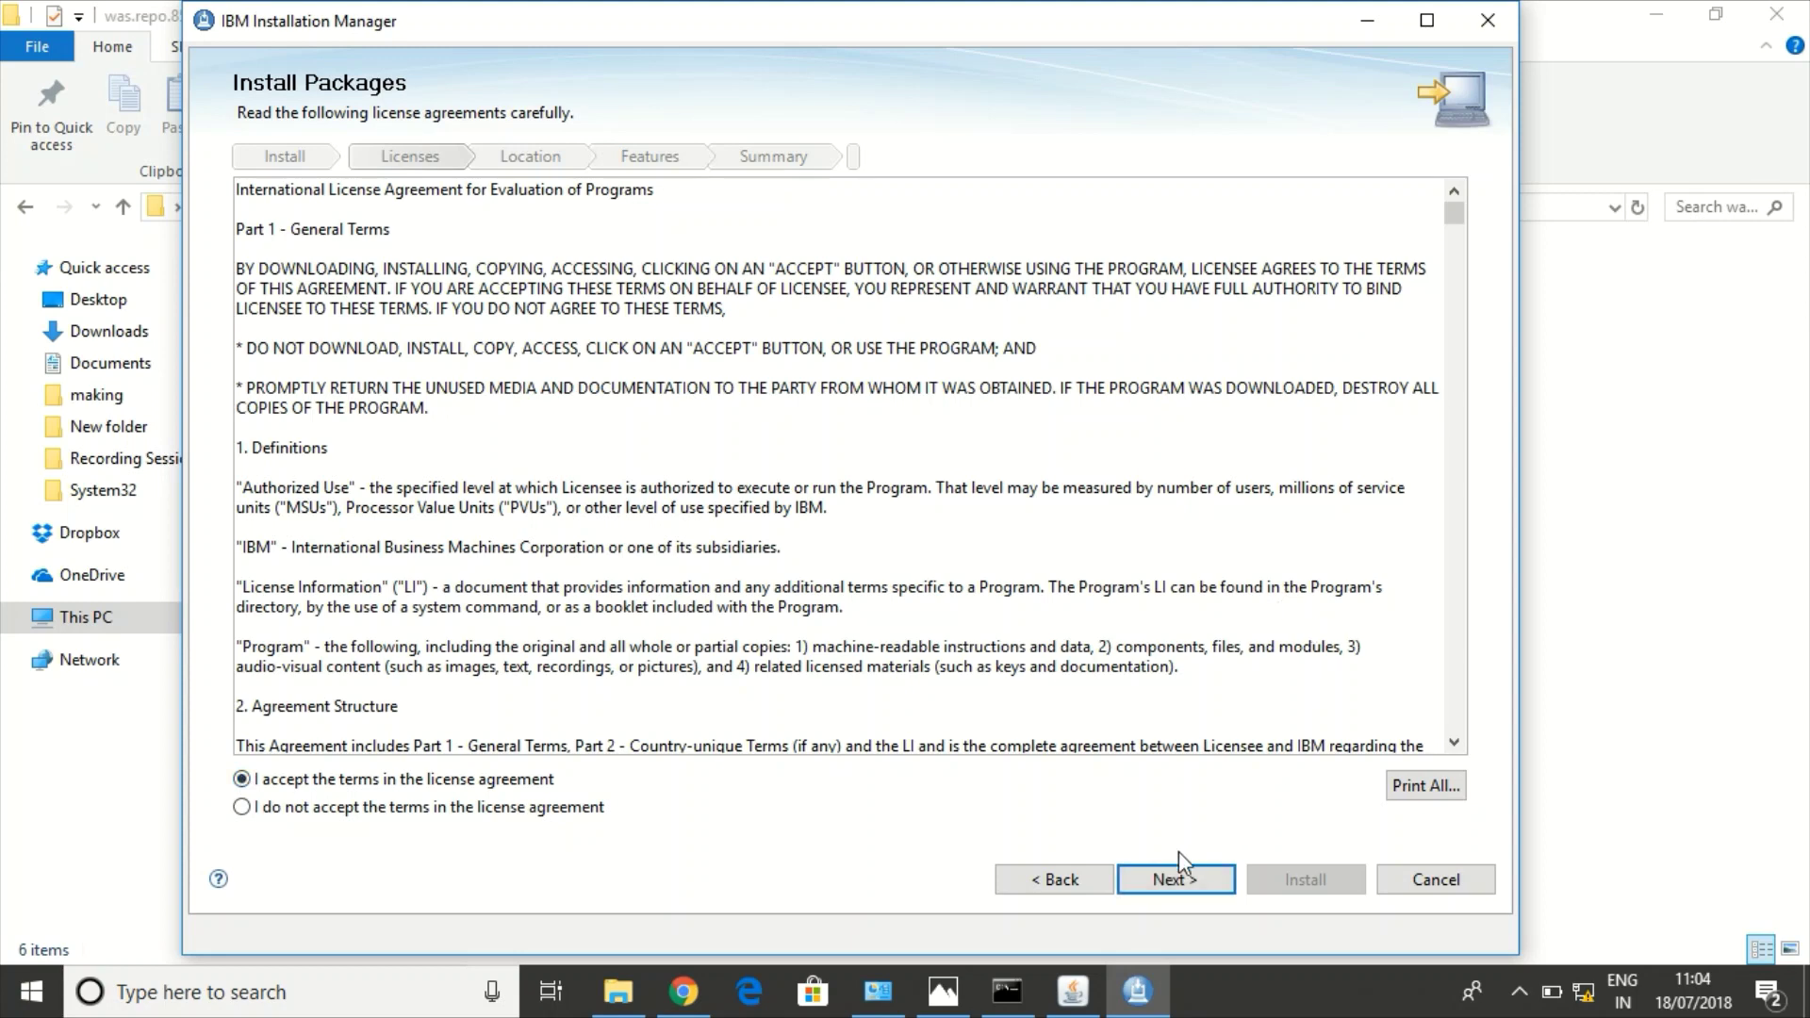
# Step: Keep the default IMShared shared resources and AppServer installation directories
pyautogui.click(1172, 878)
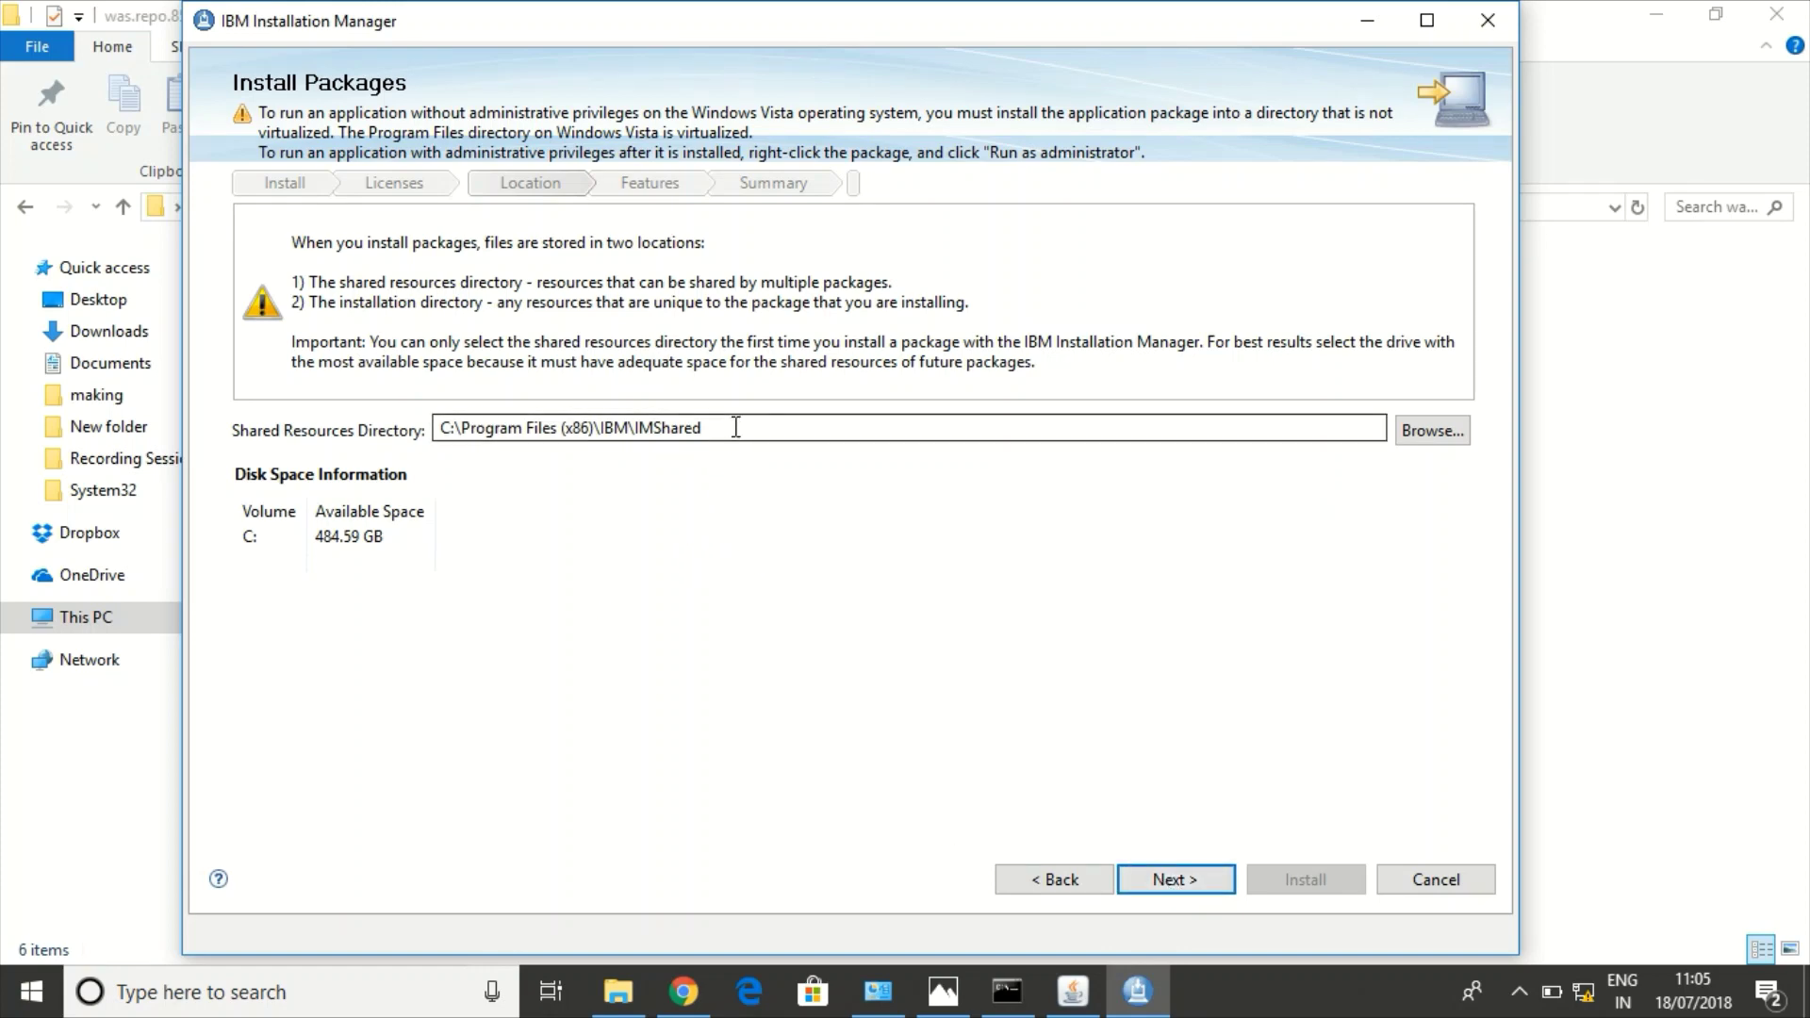
pyautogui.click(1170, 886)
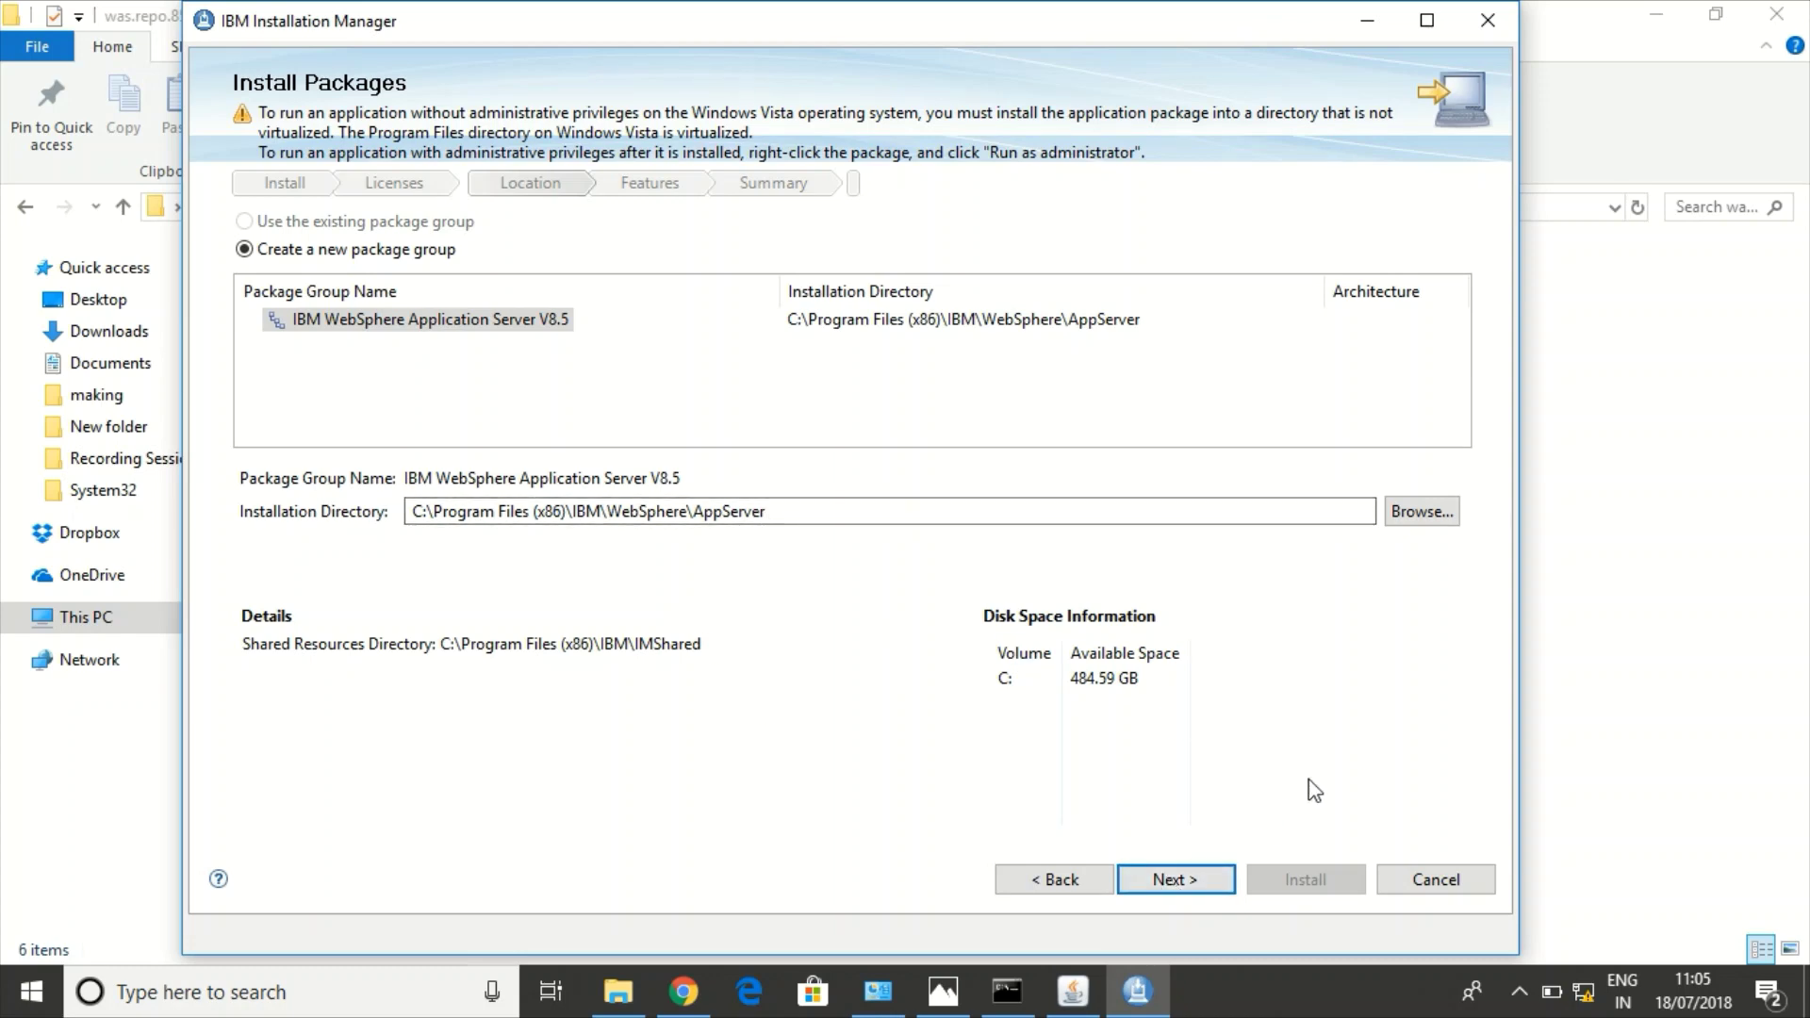
pyautogui.click(1172, 884)
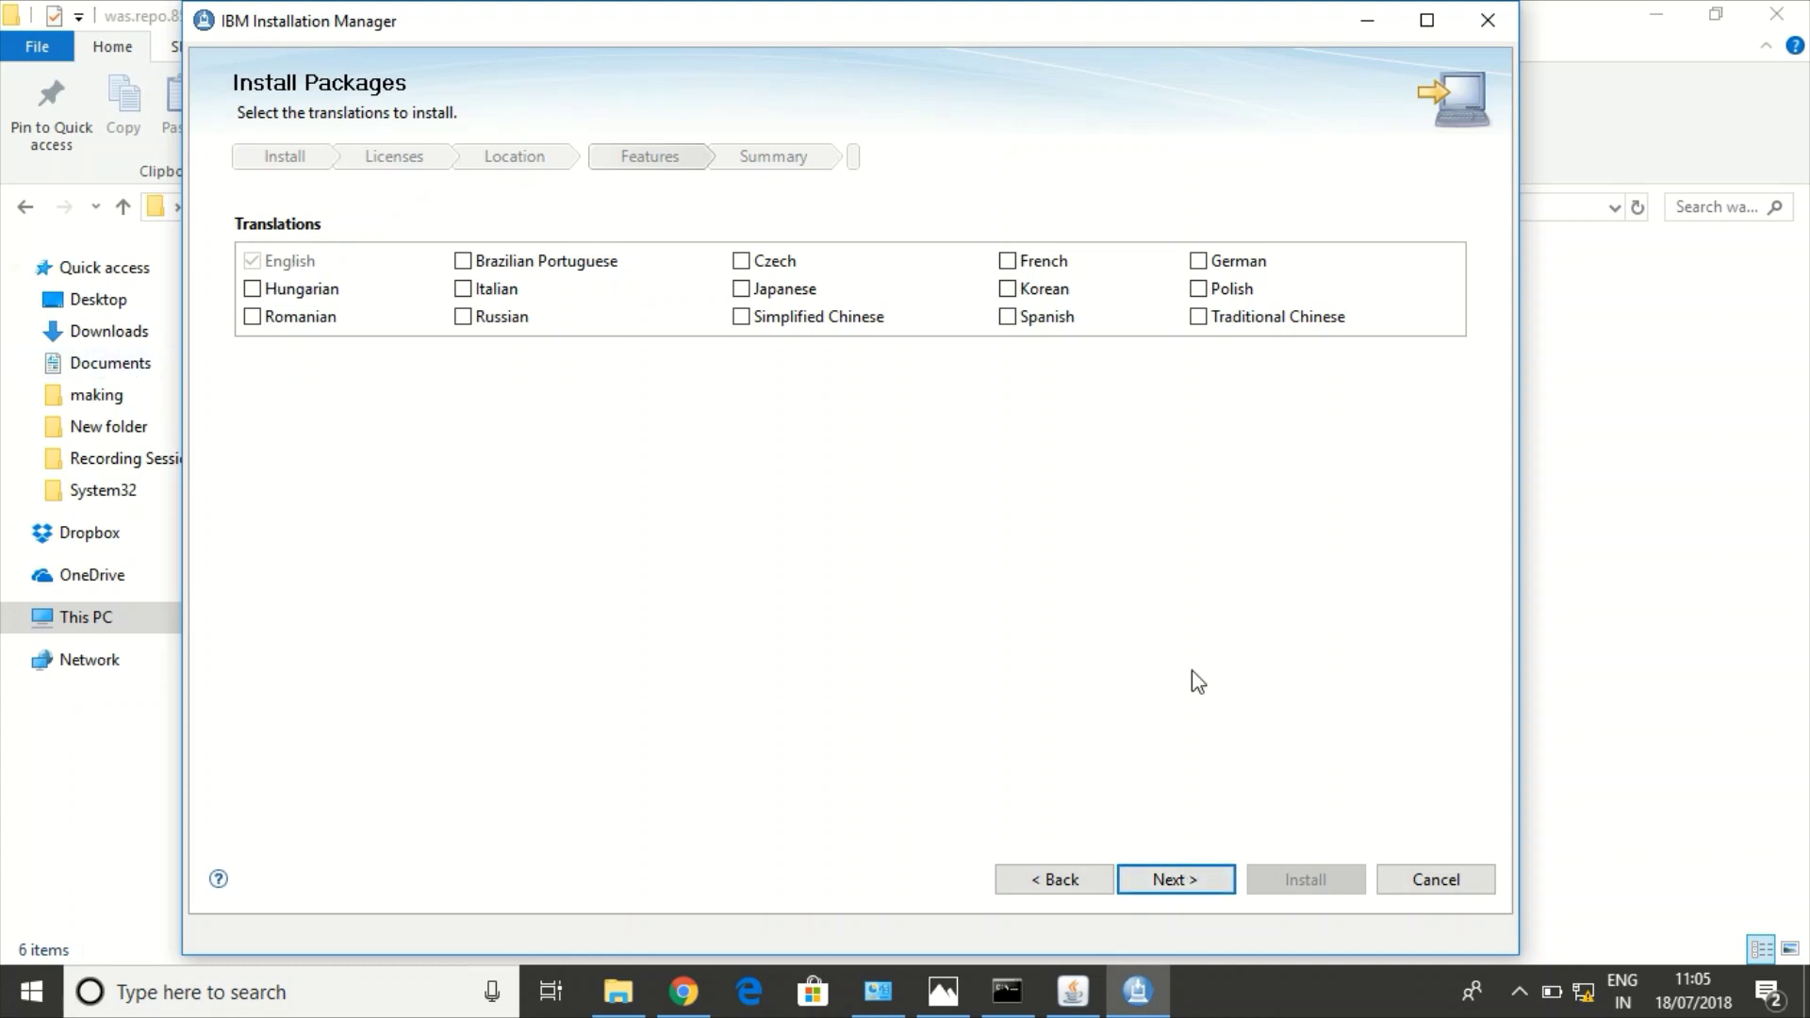
# Step: Keep English as the only translation and review the default features needing 1.25 GB
pyautogui.click(1180, 877)
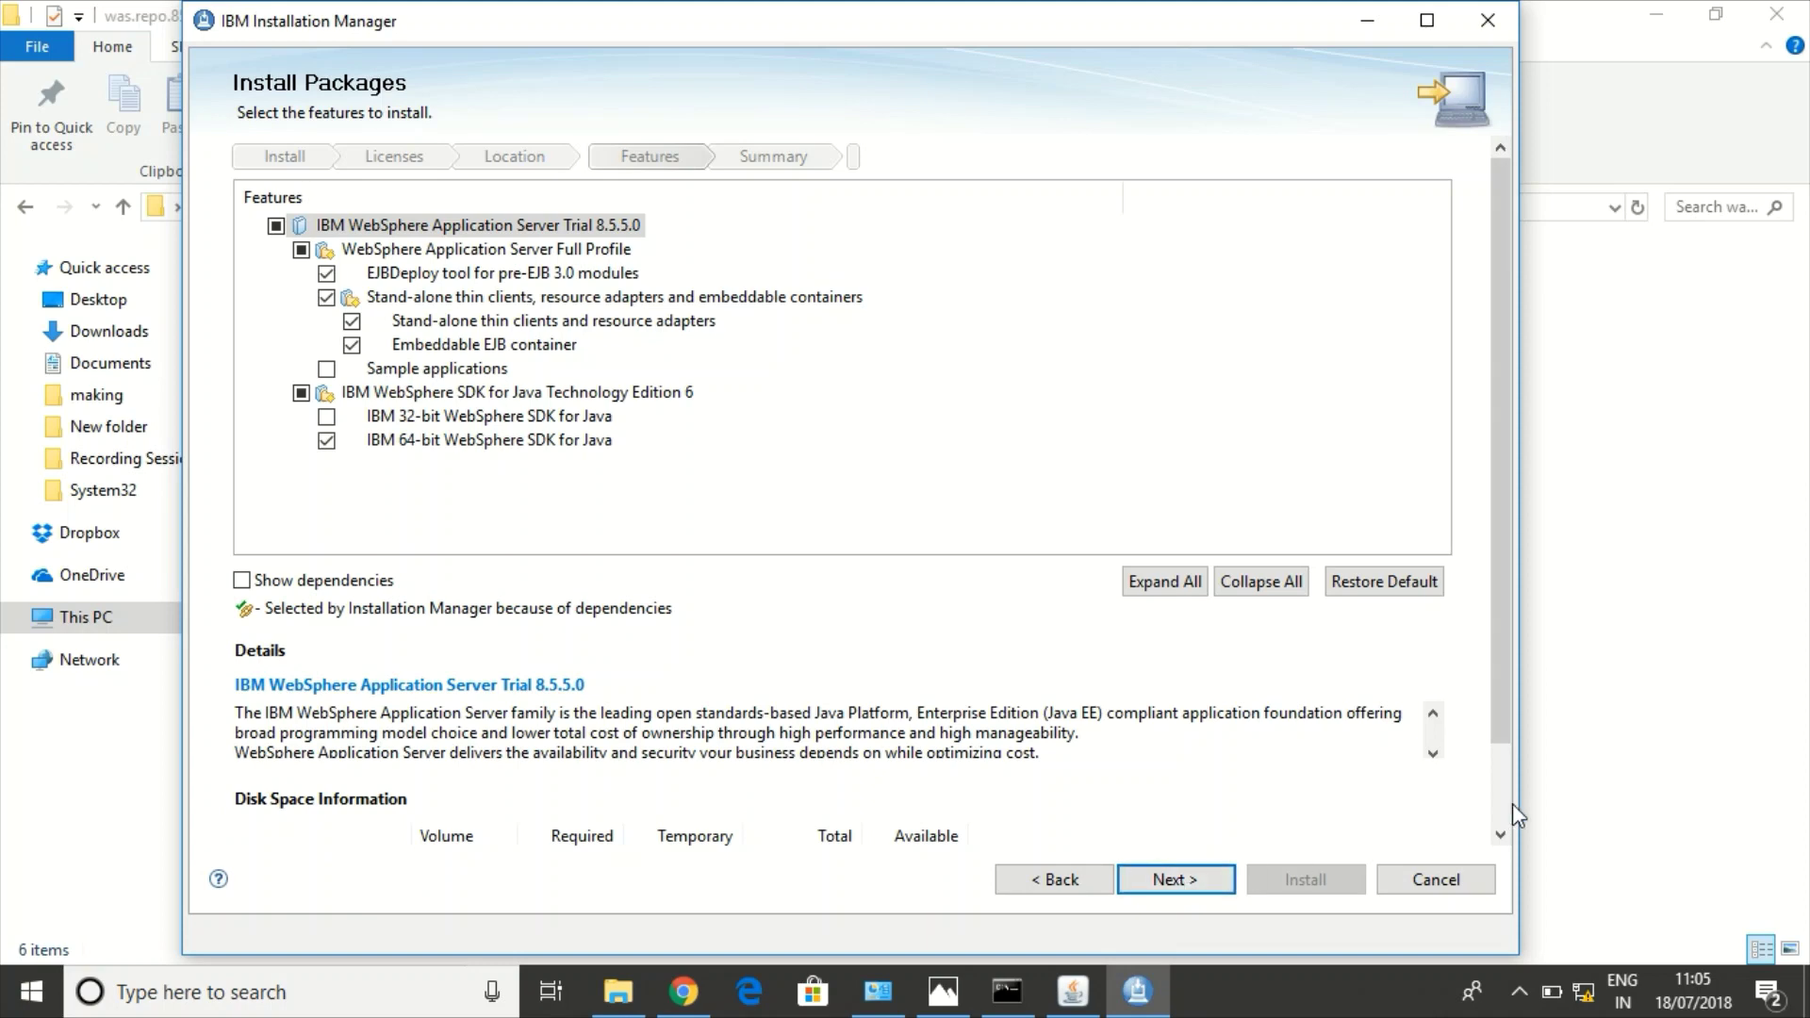
pyautogui.scroll(-1, 1504, 816)
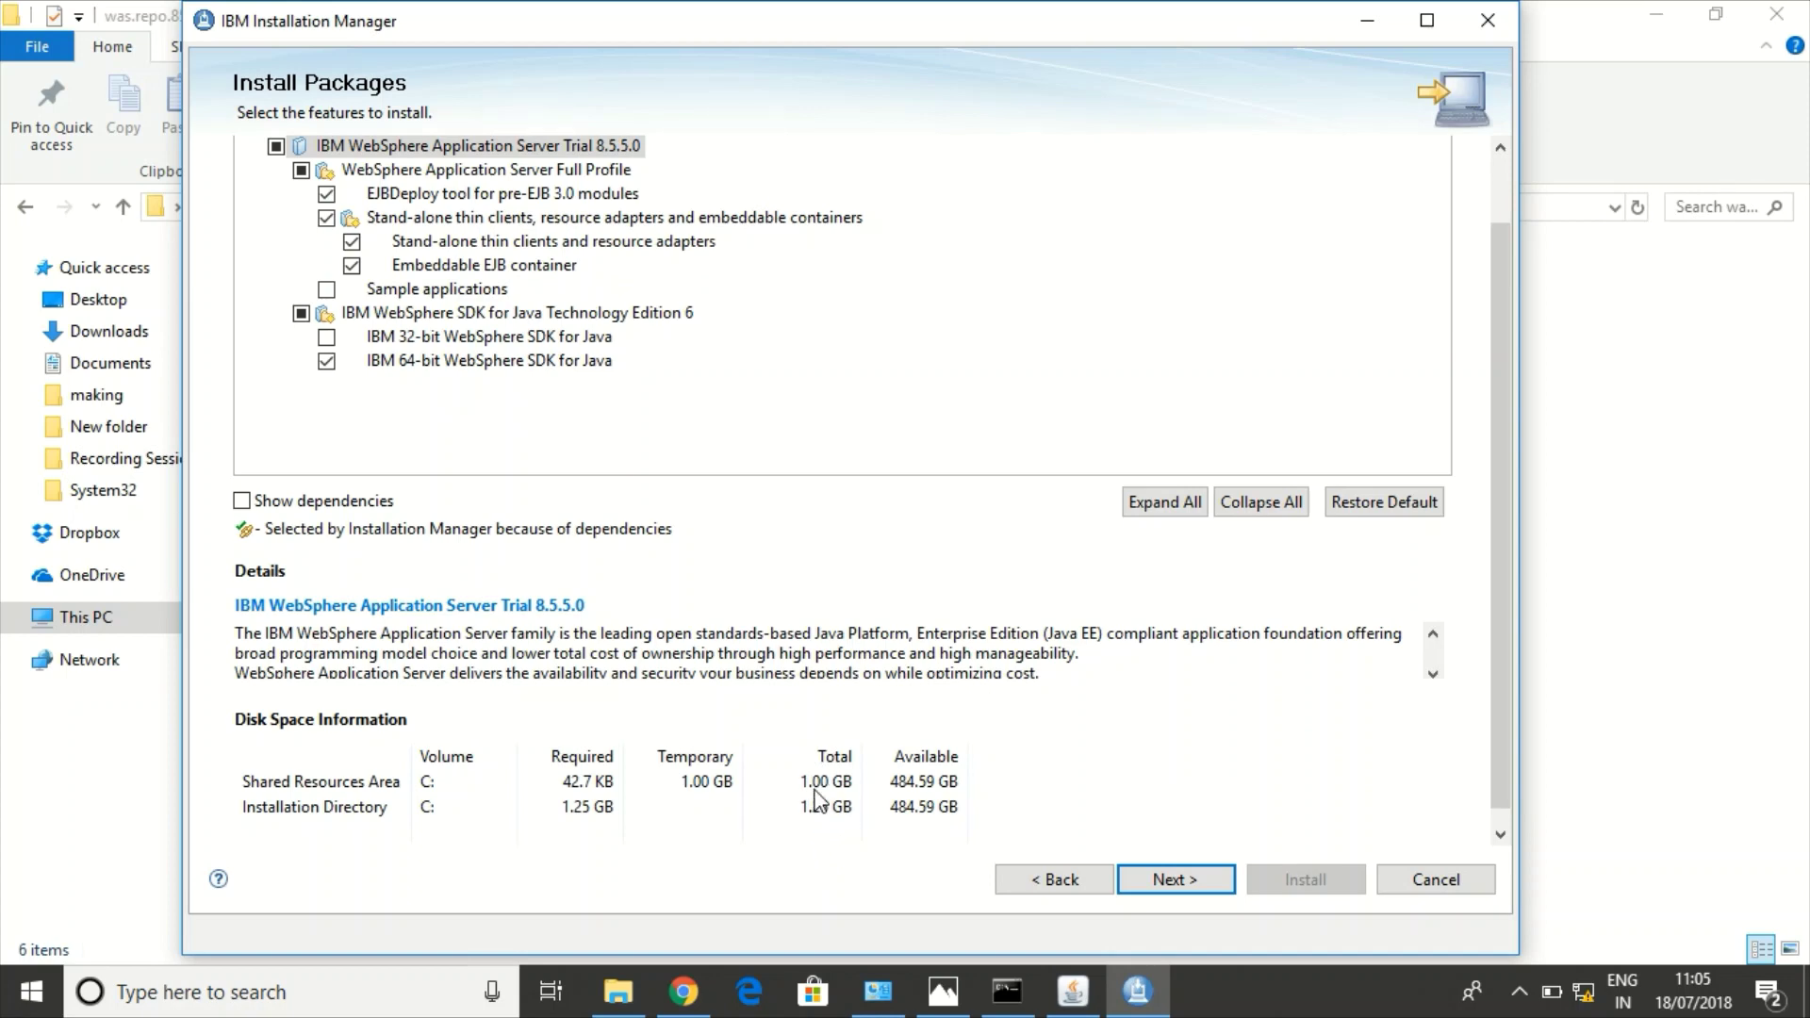
# Step: Supply disk 2 from the disk2 folder under was.repo.8550.basetrial_part2
pyautogui.click(1168, 878)
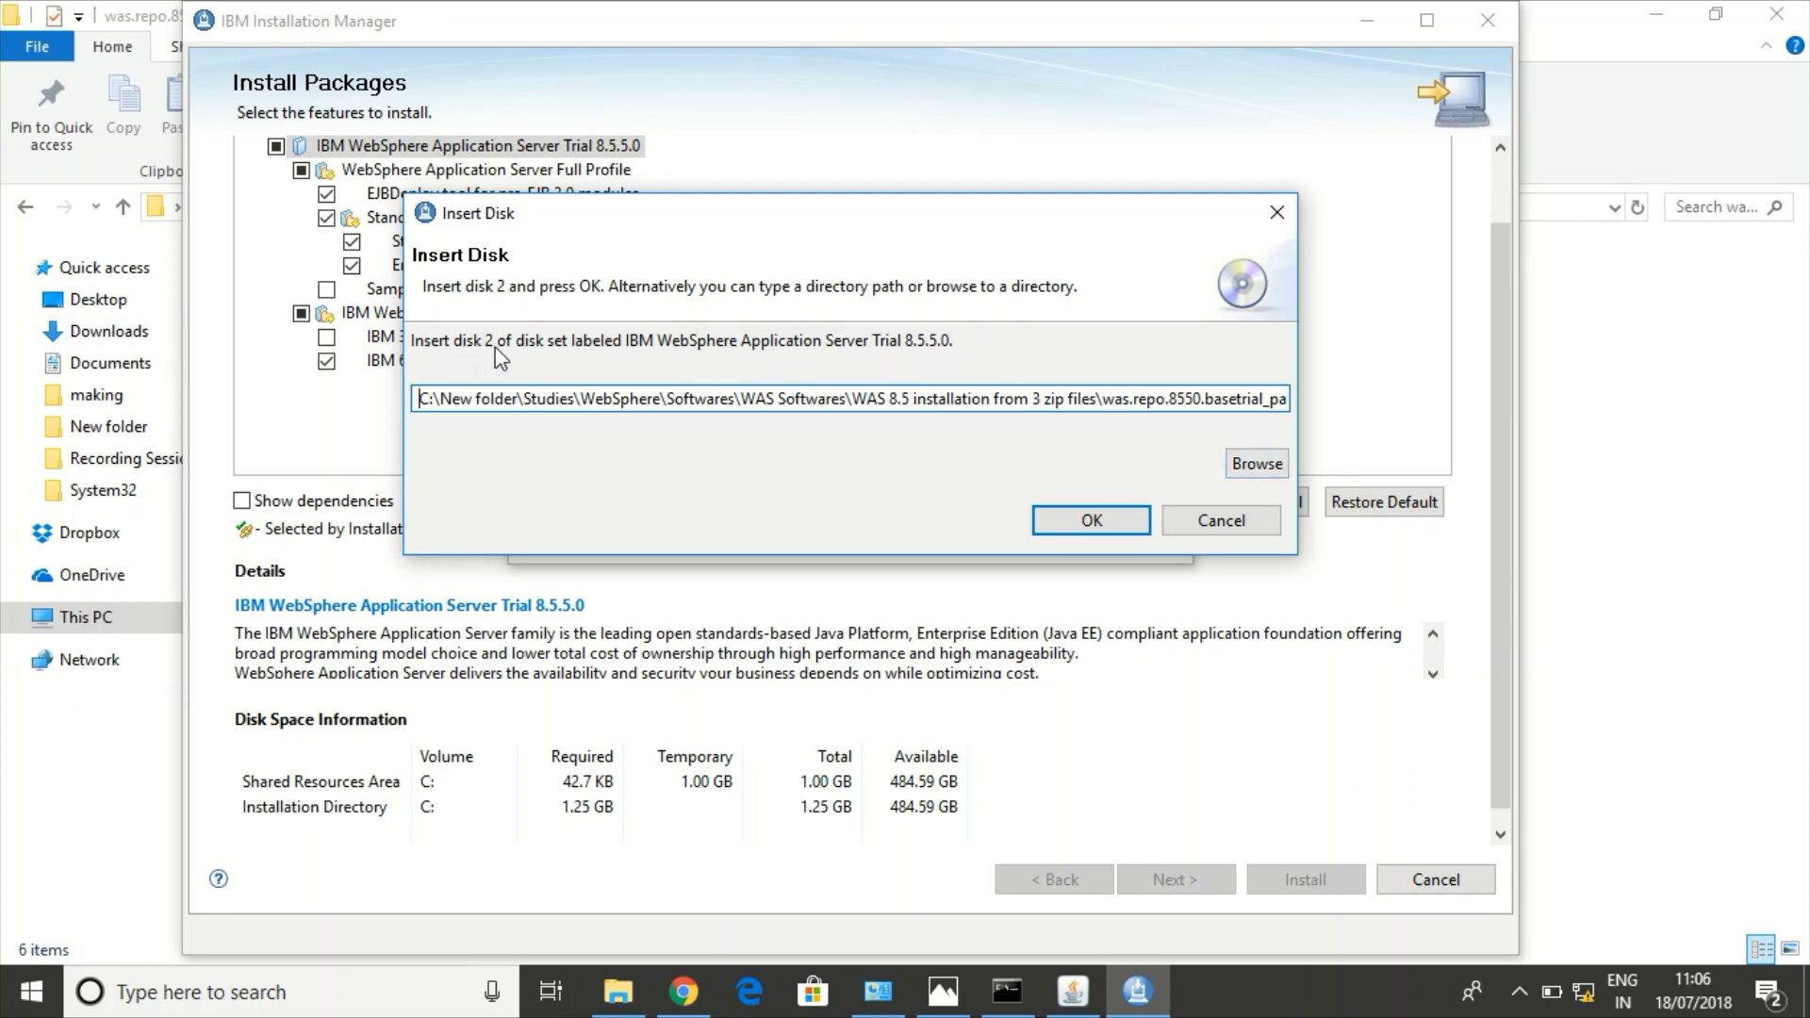
pyautogui.click(1255, 463)
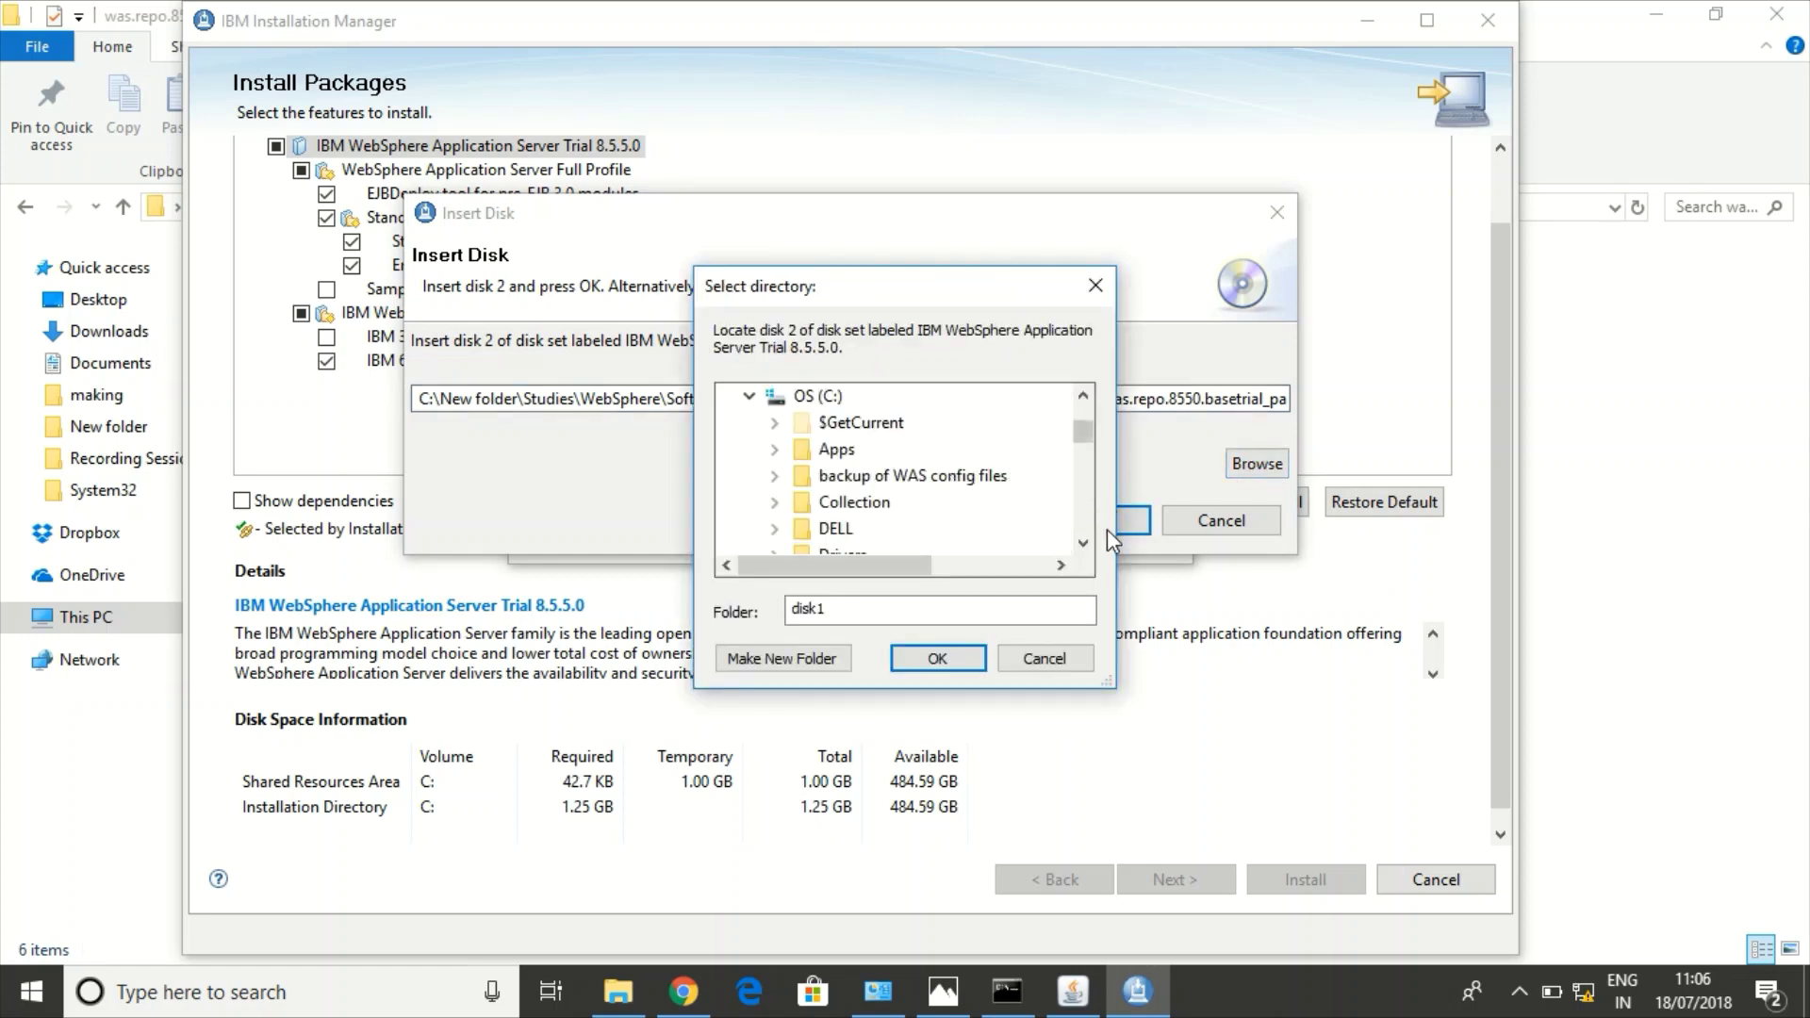
pyautogui.click(1082, 543)
pyautogui.moveTo(1082, 543); pyautogui.dragTo(1082, 543)
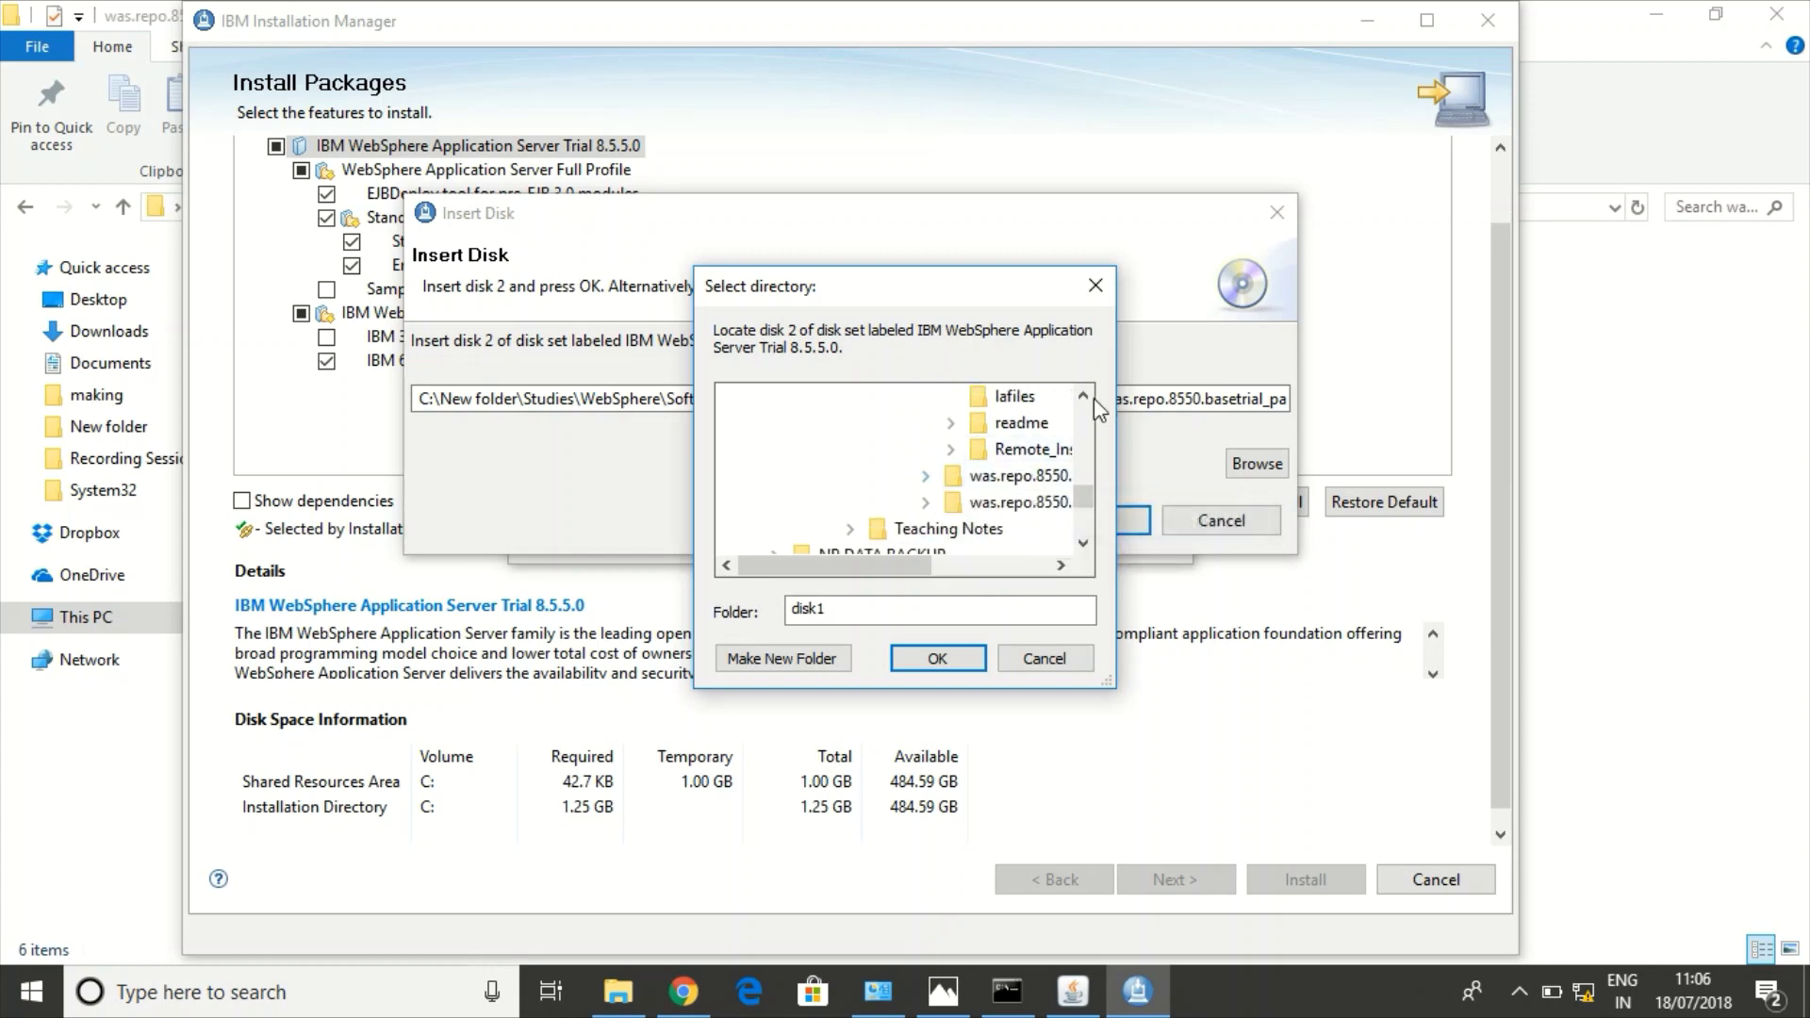
pyautogui.click(923, 481)
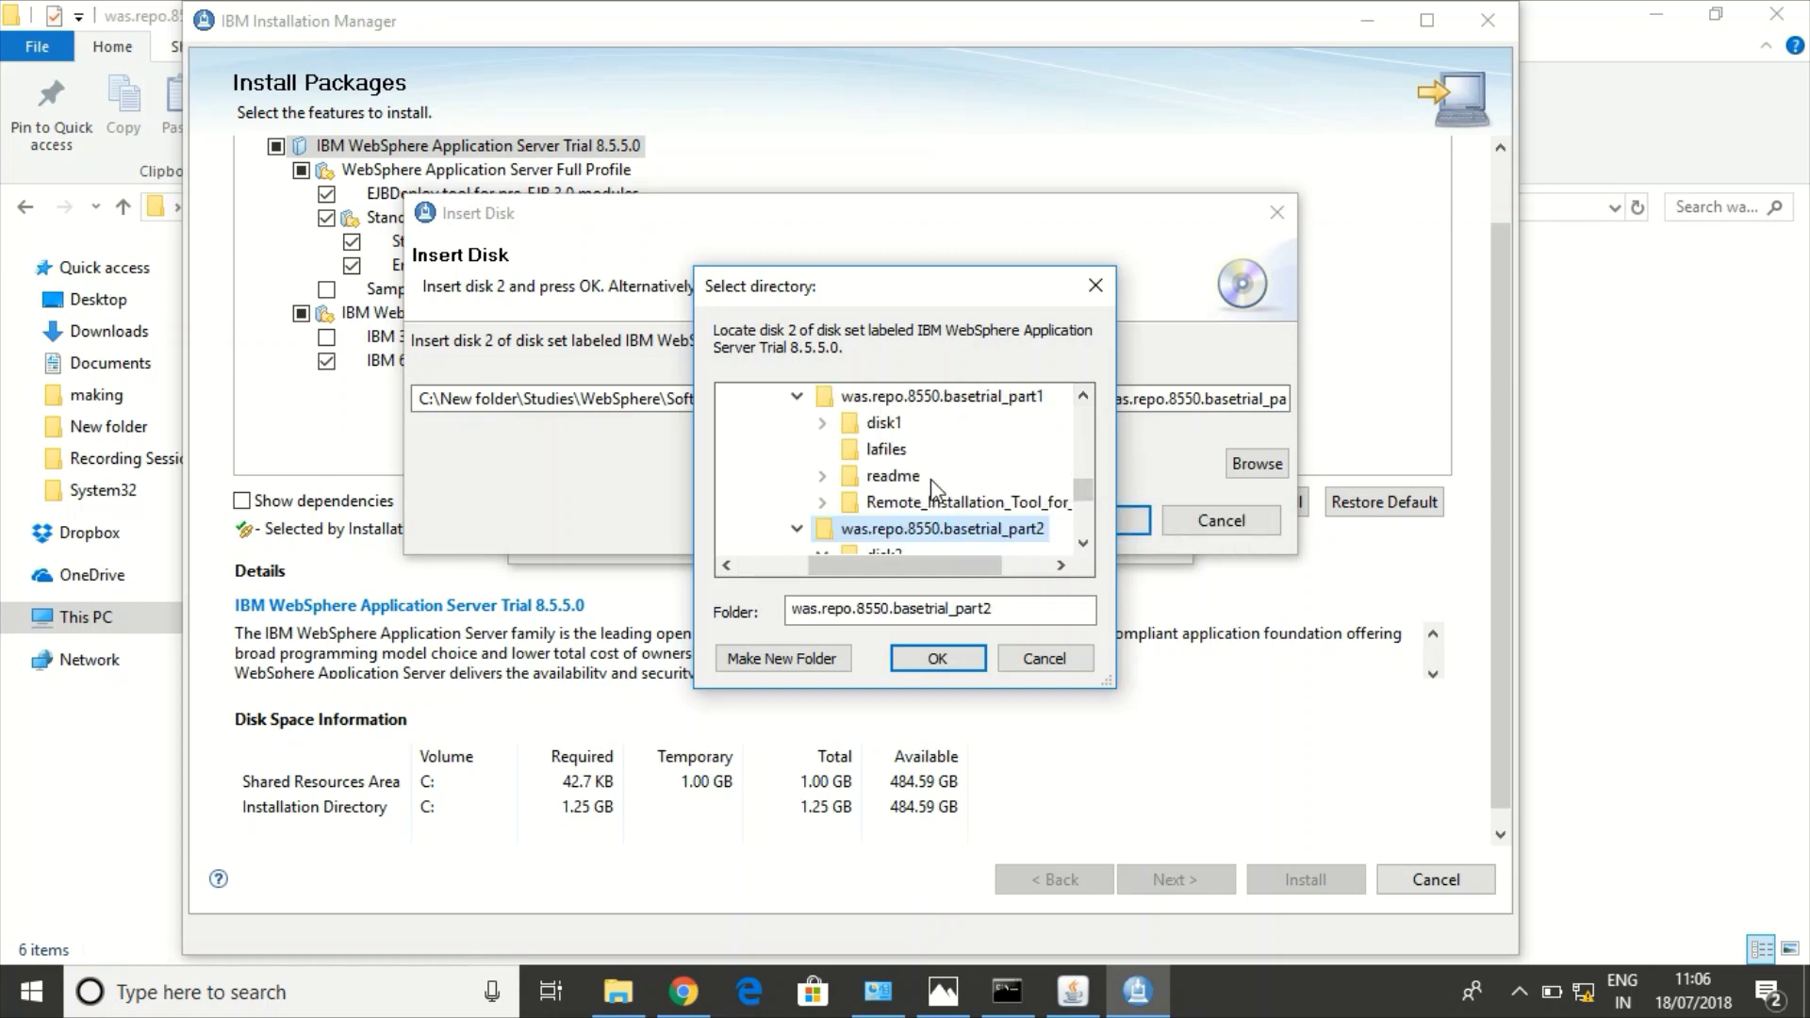
pyautogui.moveTo(1083, 543); pyautogui.dragTo(1082, 543)
pyautogui.click(1082, 543)
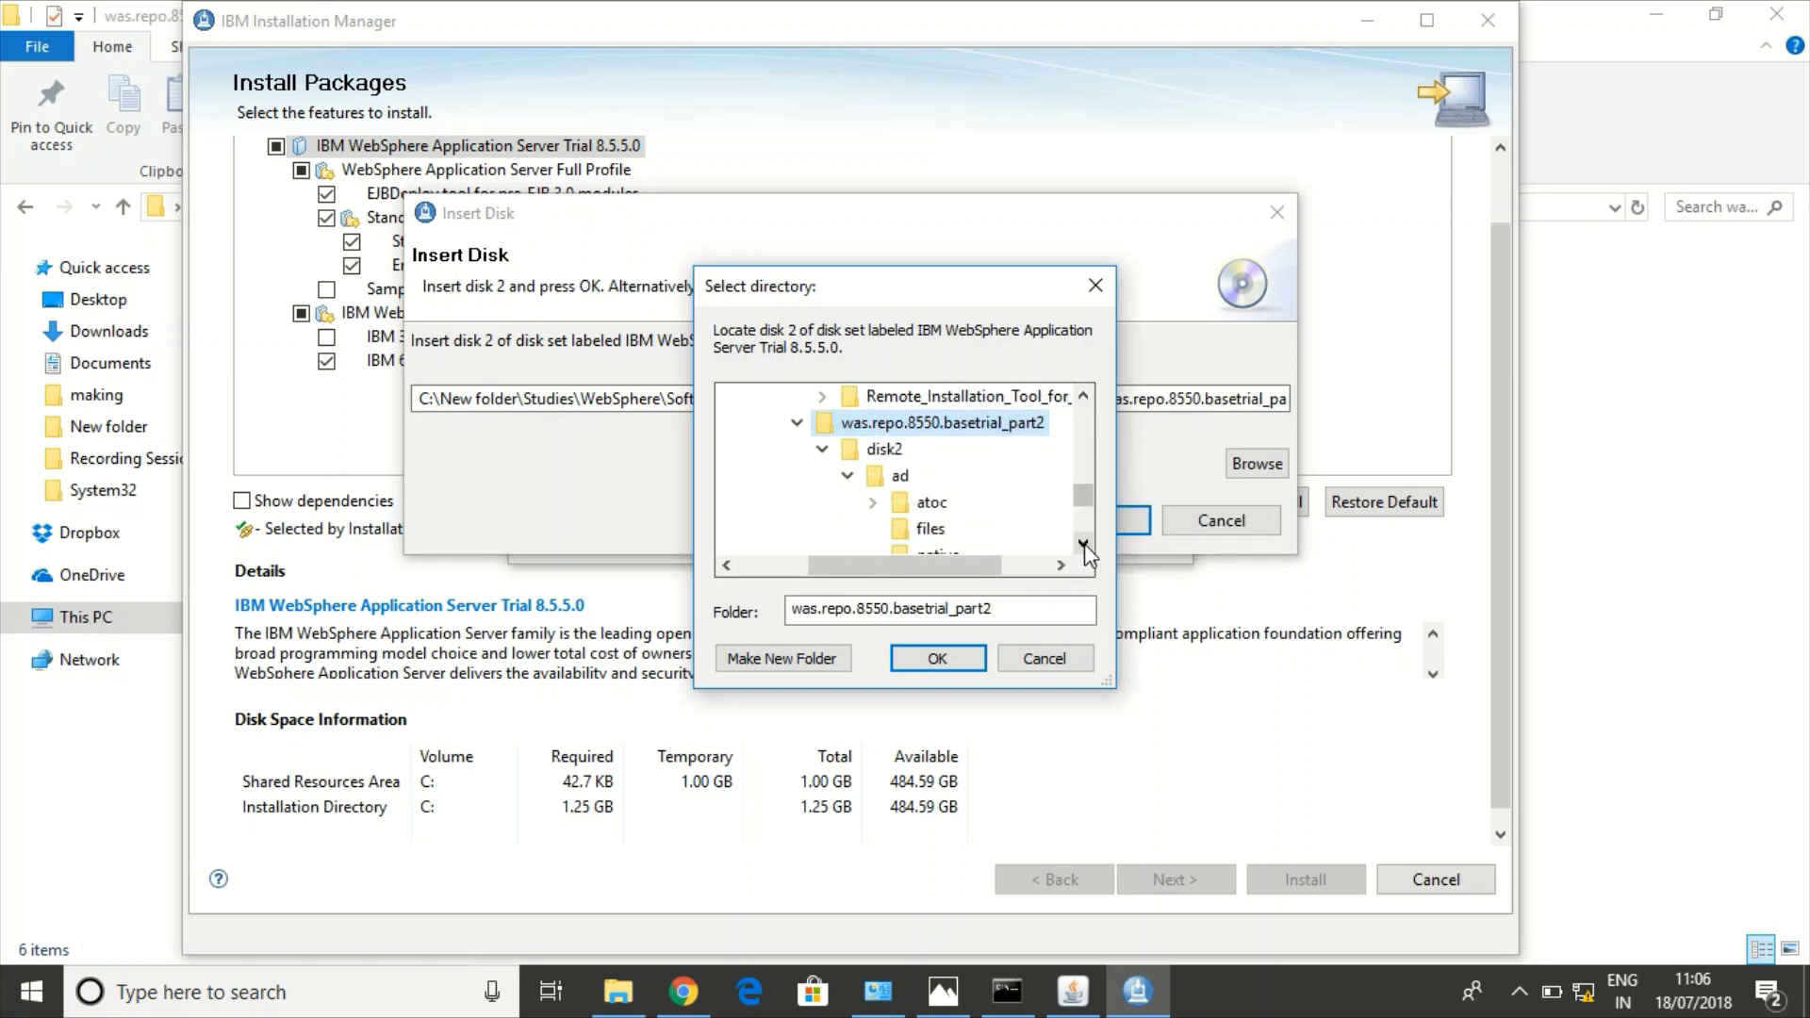
pyautogui.click(886, 453)
pyautogui.click(937, 659)
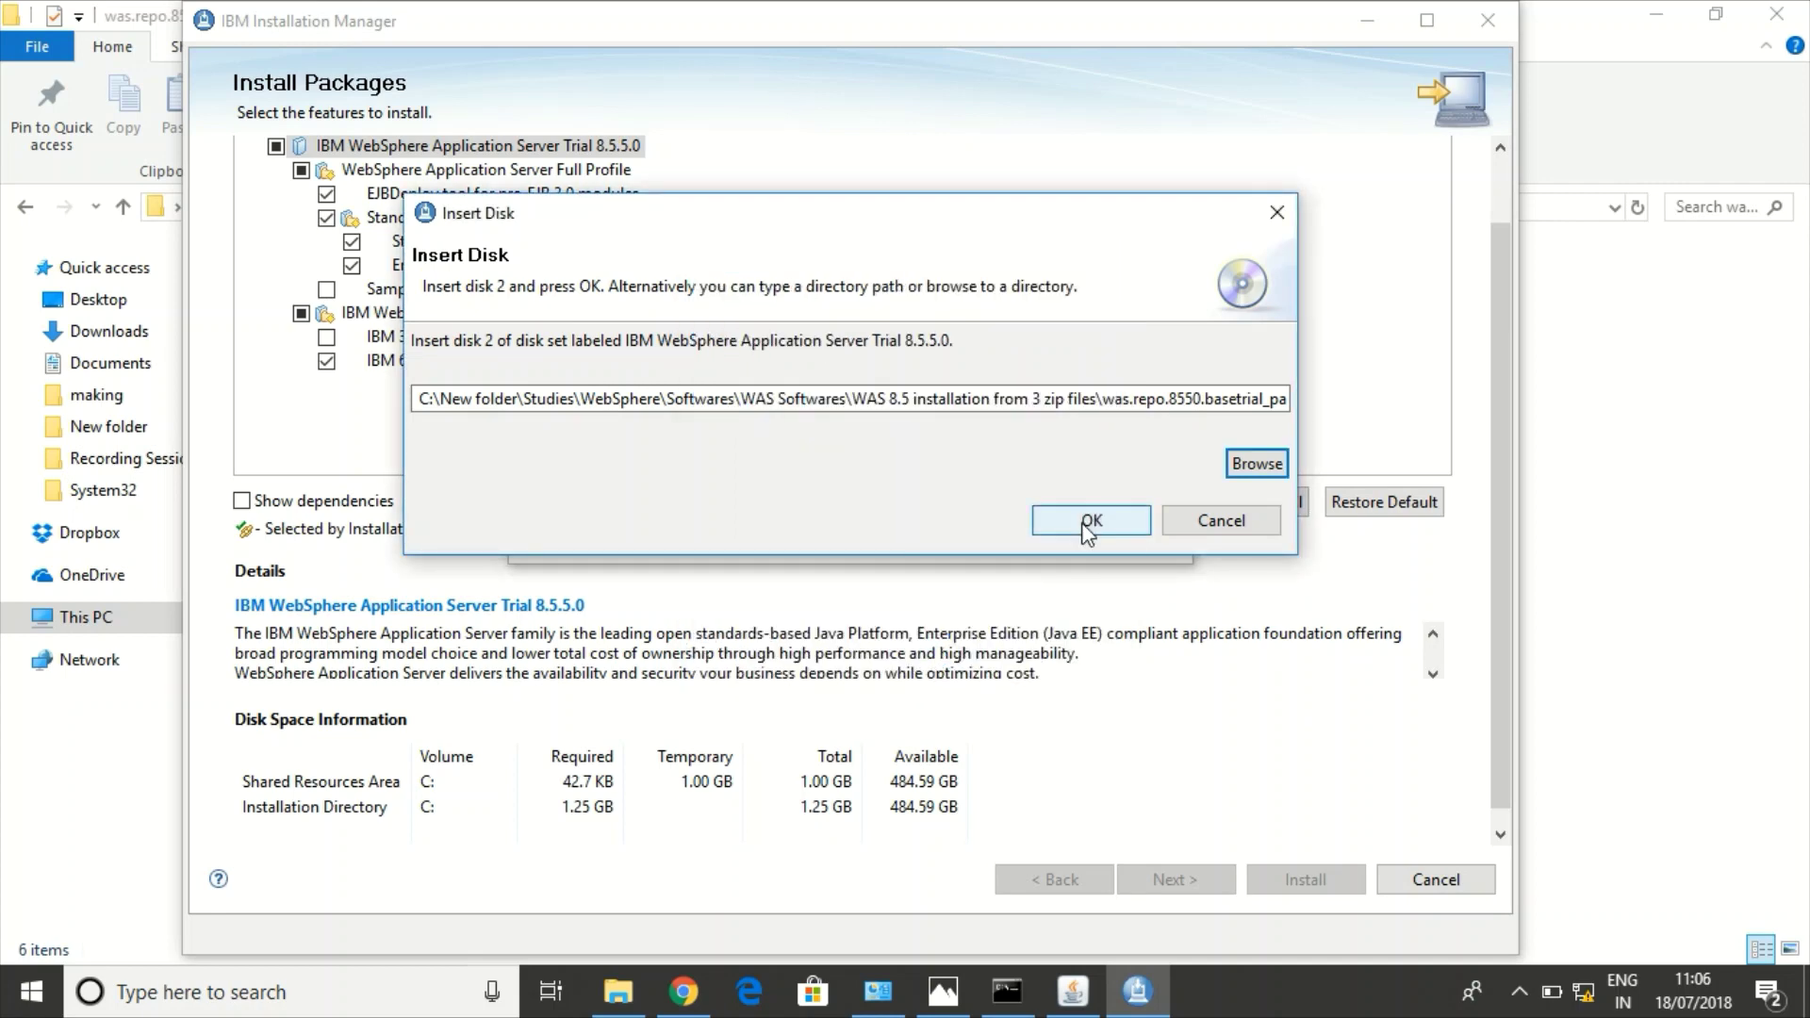
pyautogui.click(1084, 526)
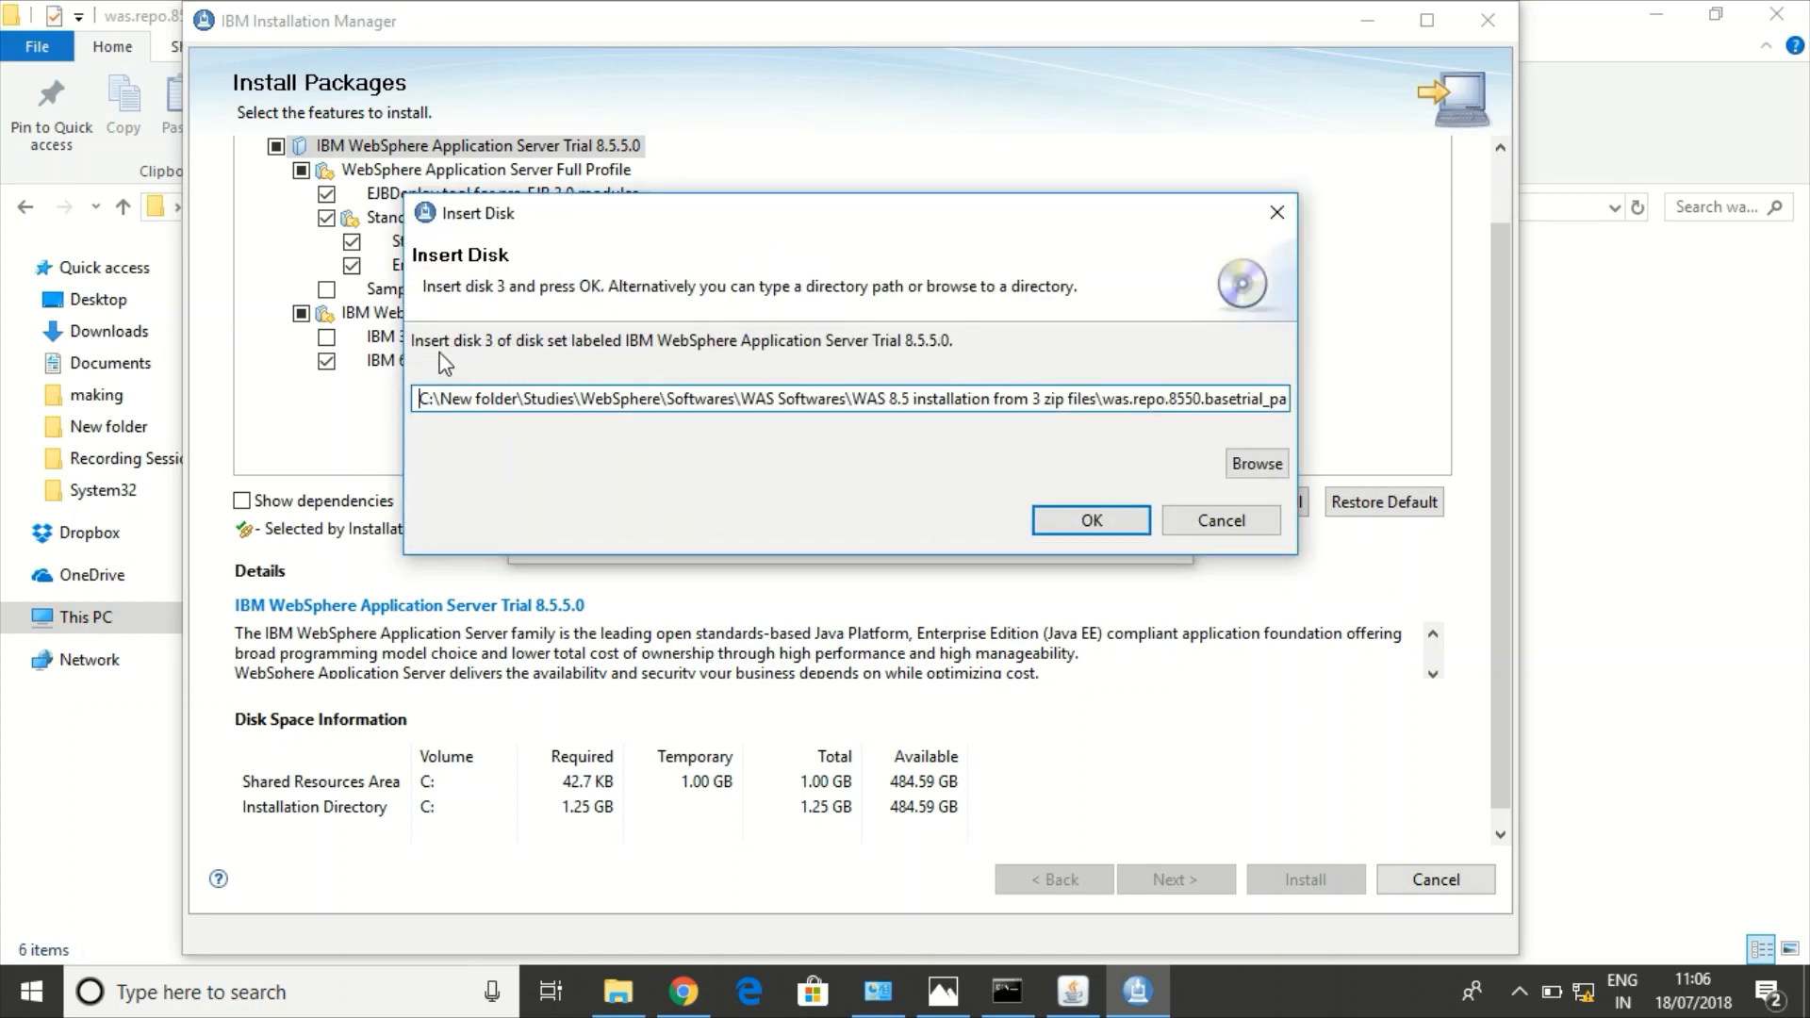
# Step: Supply disk 3 from its disk3 folder and reach the Summary page
pyautogui.click(1258, 463)
pyautogui.scroll(-5, 1084, 547)
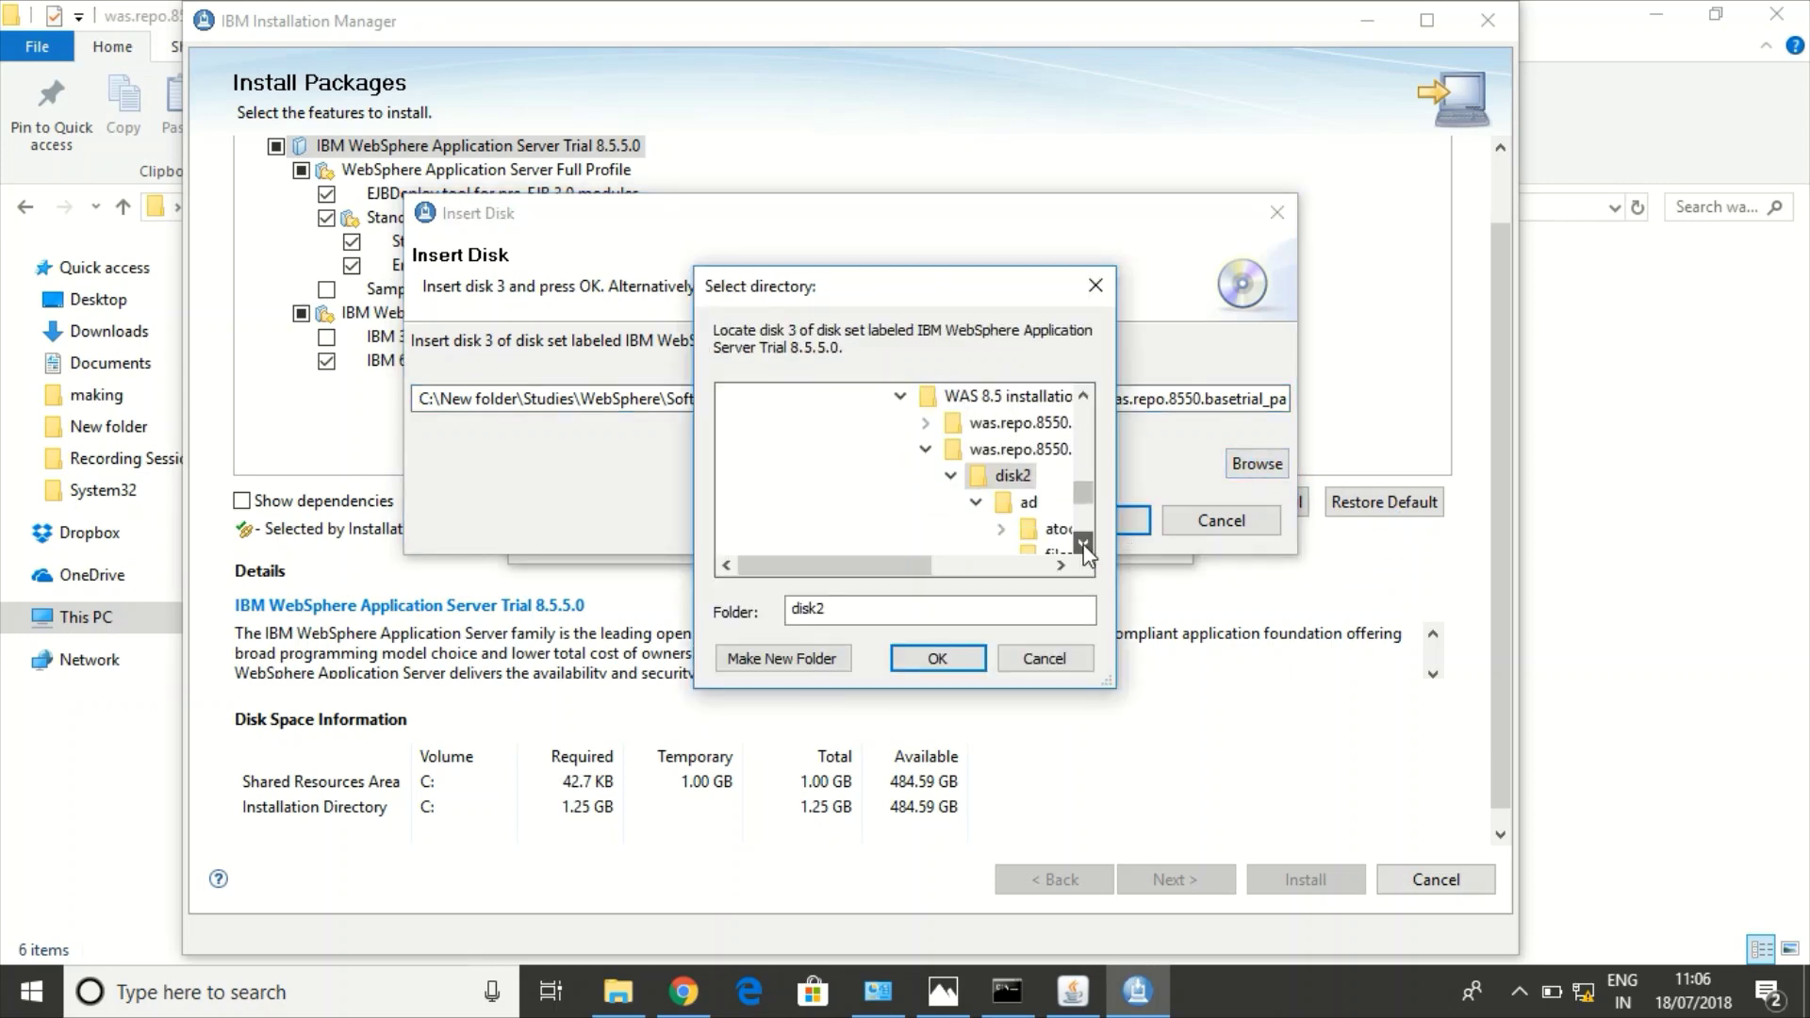
pyautogui.click(925, 449)
pyautogui.click(1007, 426)
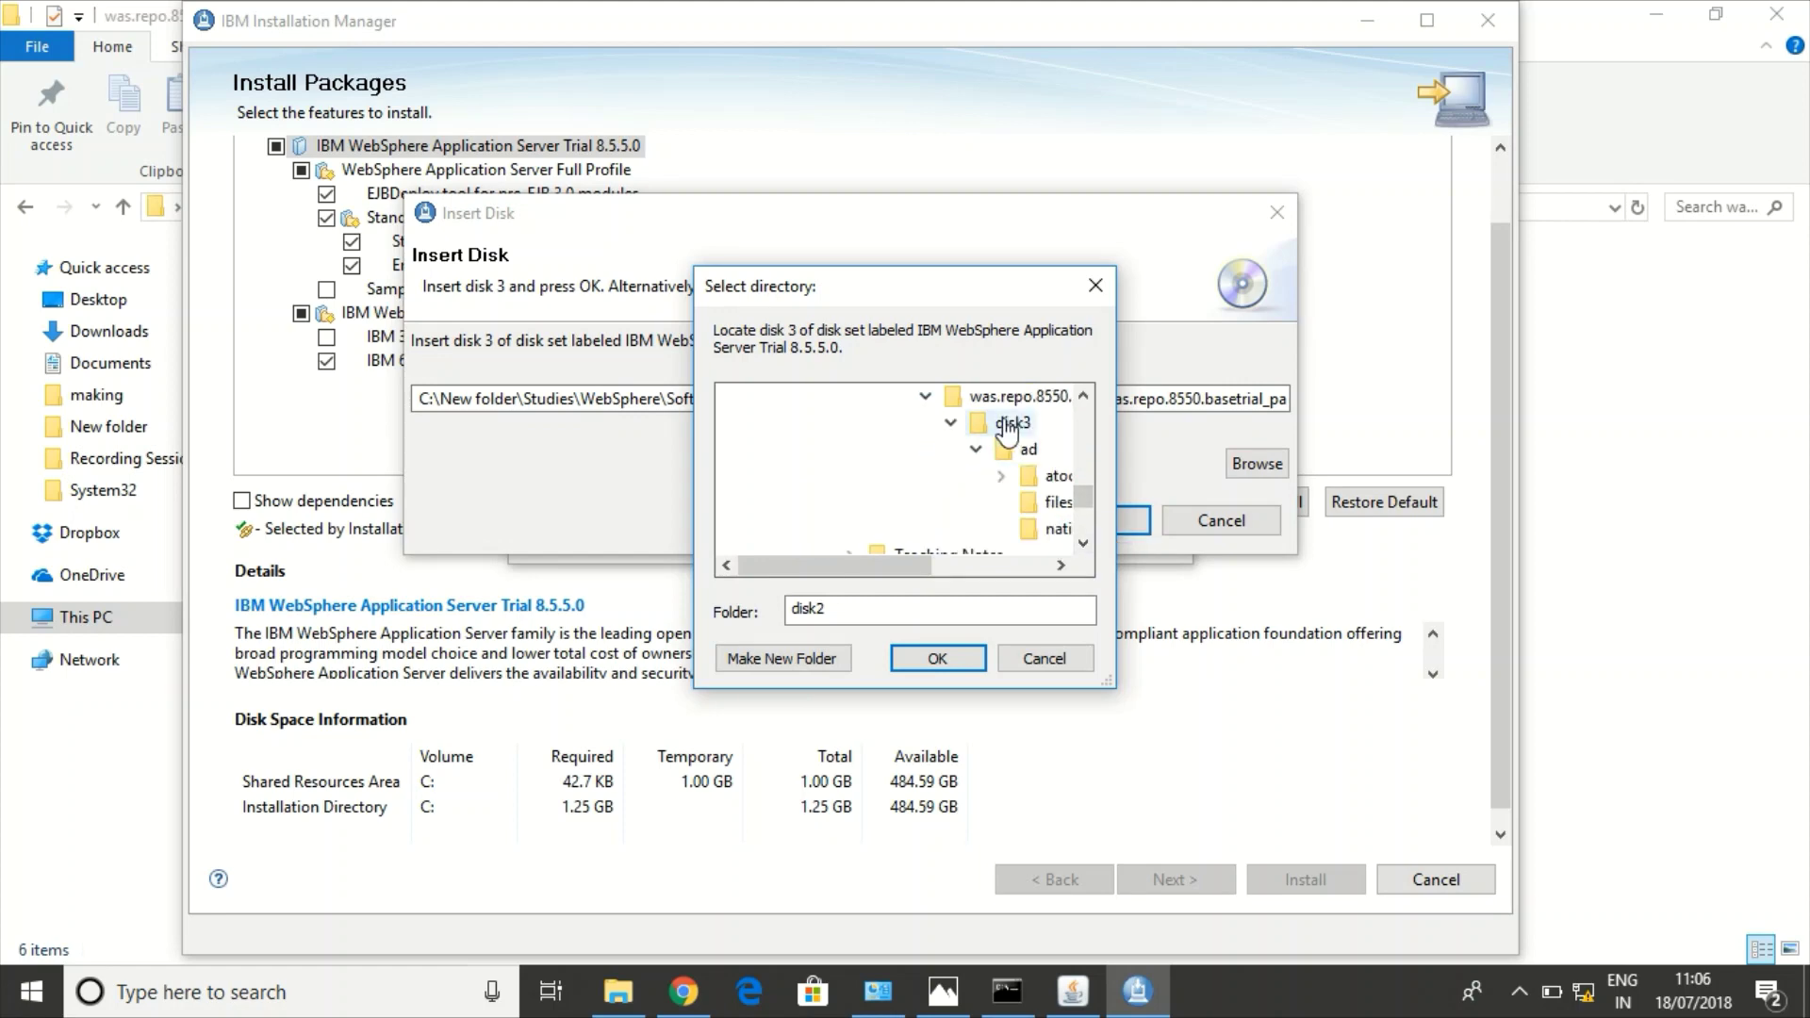
pyautogui.click(937, 657)
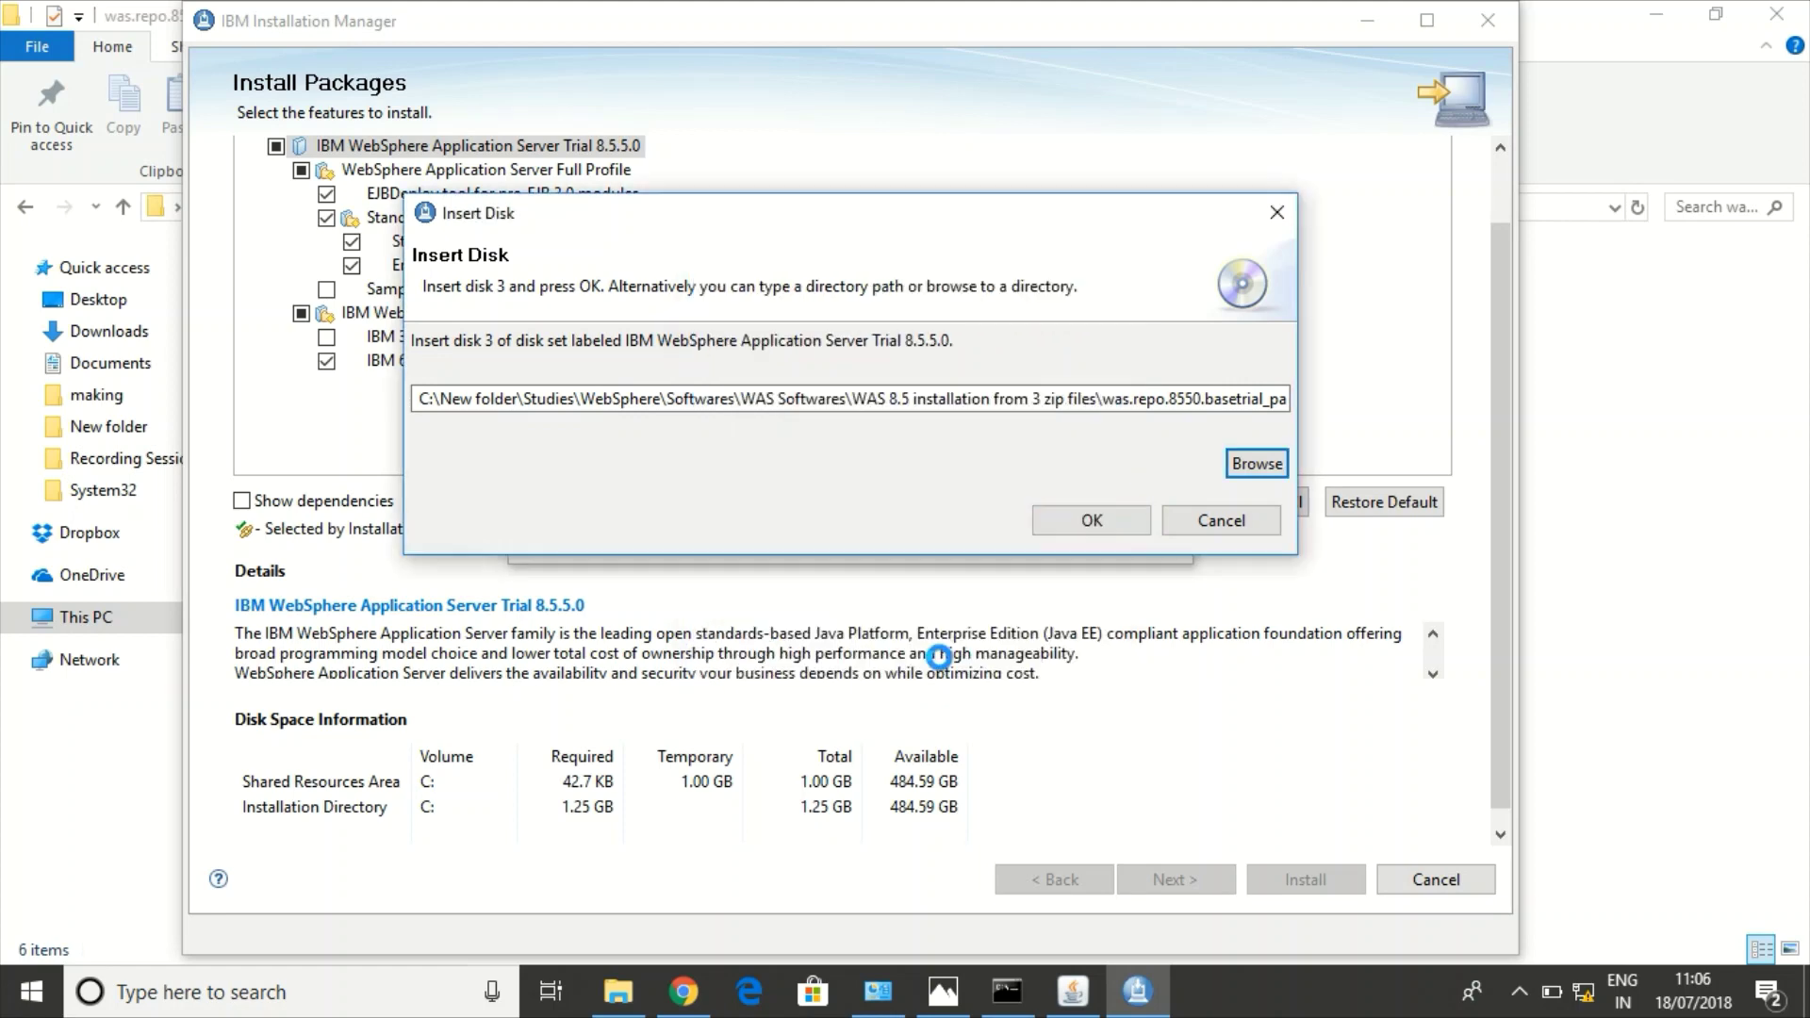
pyautogui.click(1080, 524)
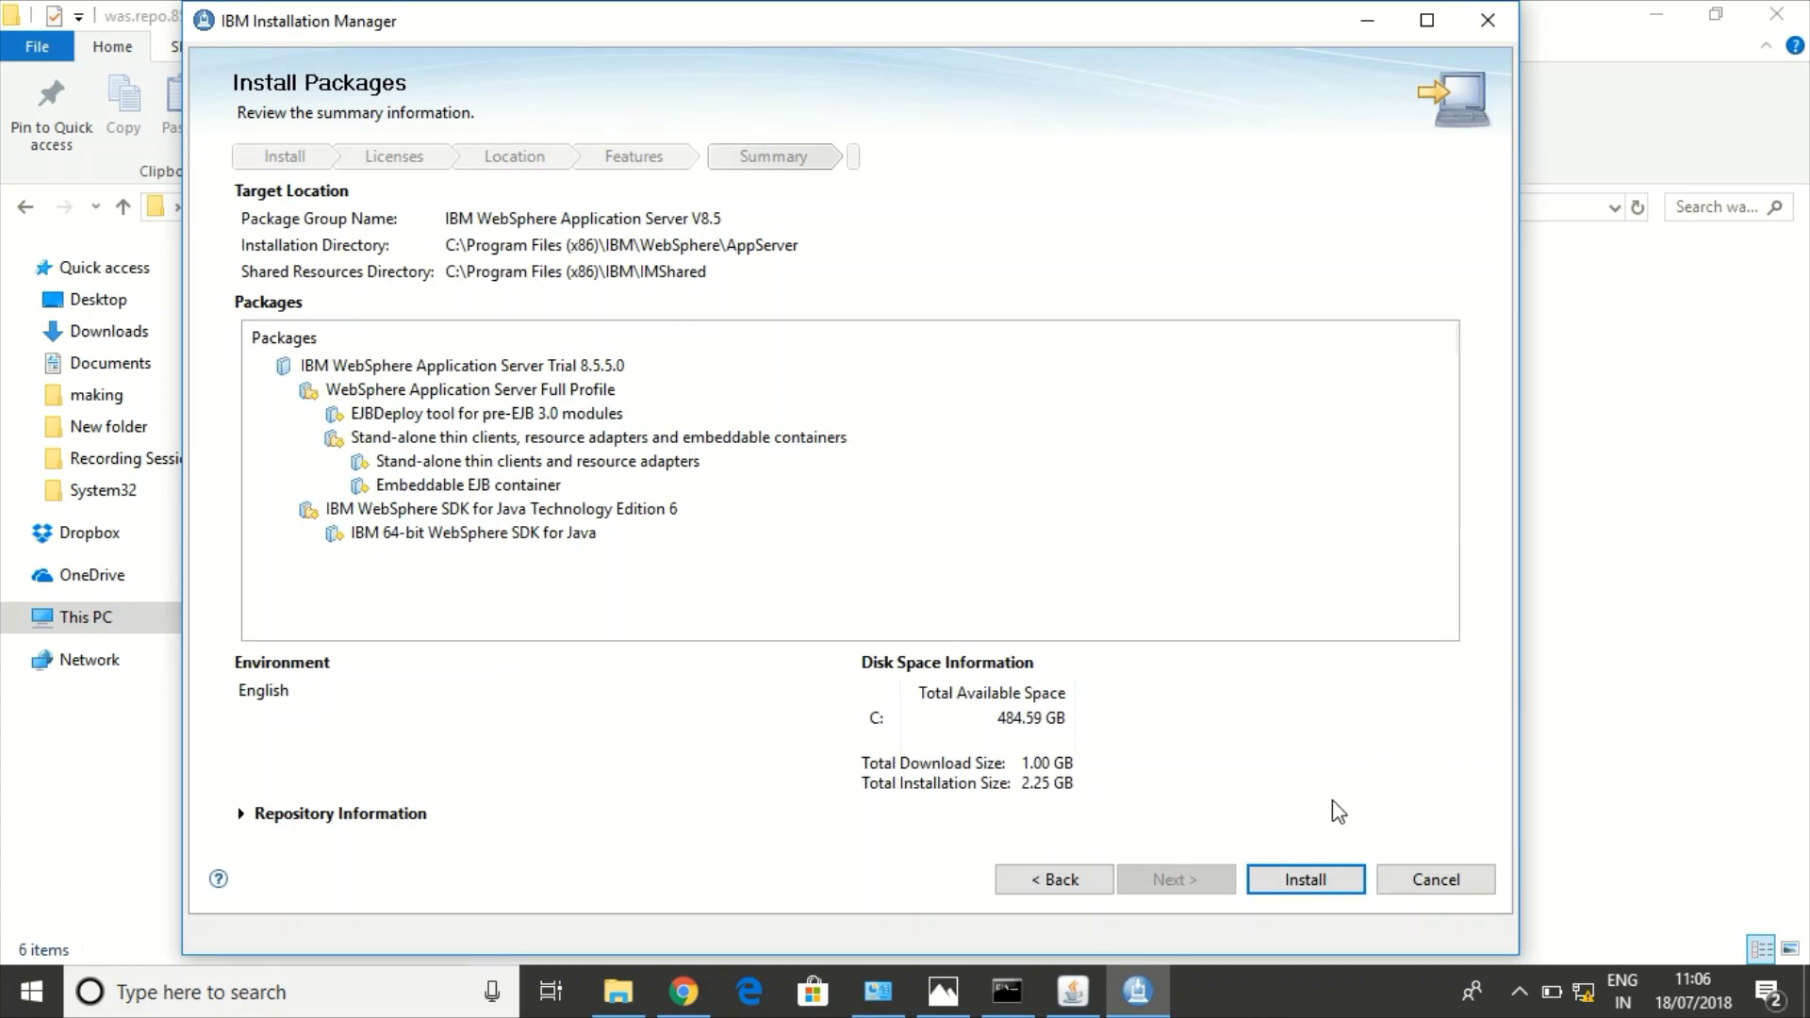
# Step: Start the 2.25 GB installation of WebSphere Application Server Trial 8.5.5.0 from the Summary page
pyautogui.click(1296, 881)
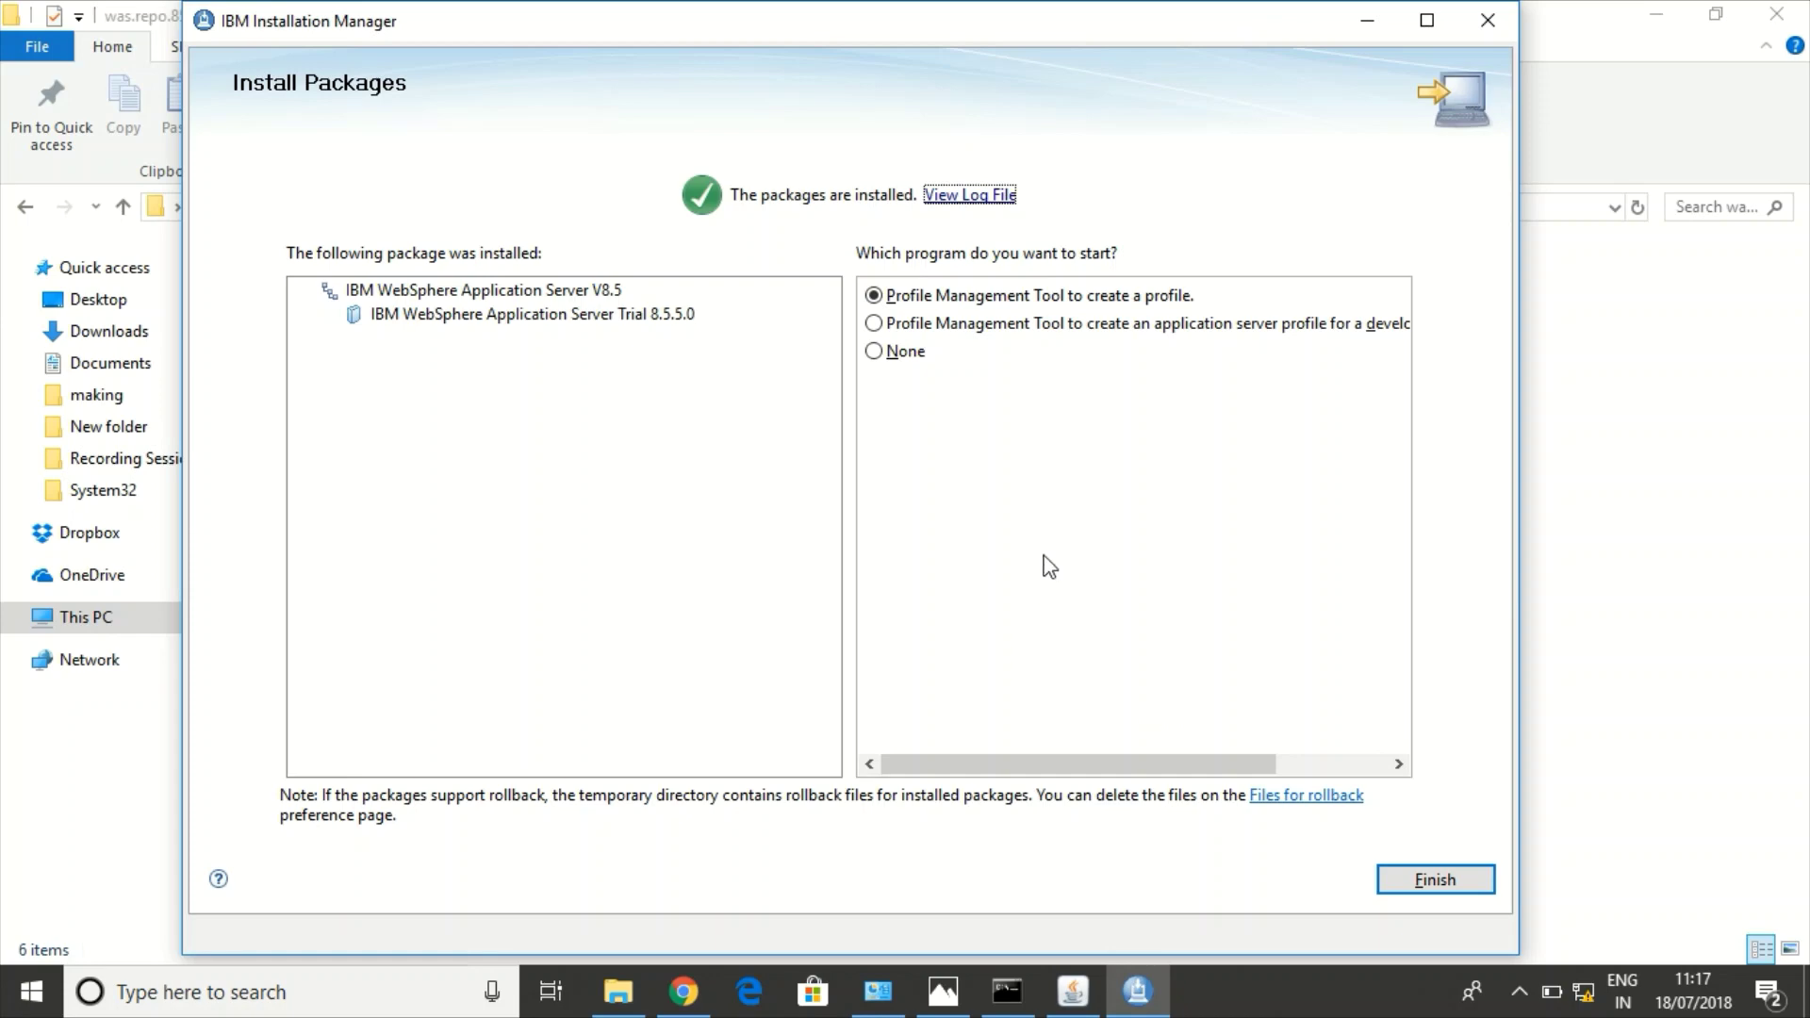
# Step: Choose None as the program to start afterwards and finish the install wizard
pyautogui.click(874, 355)
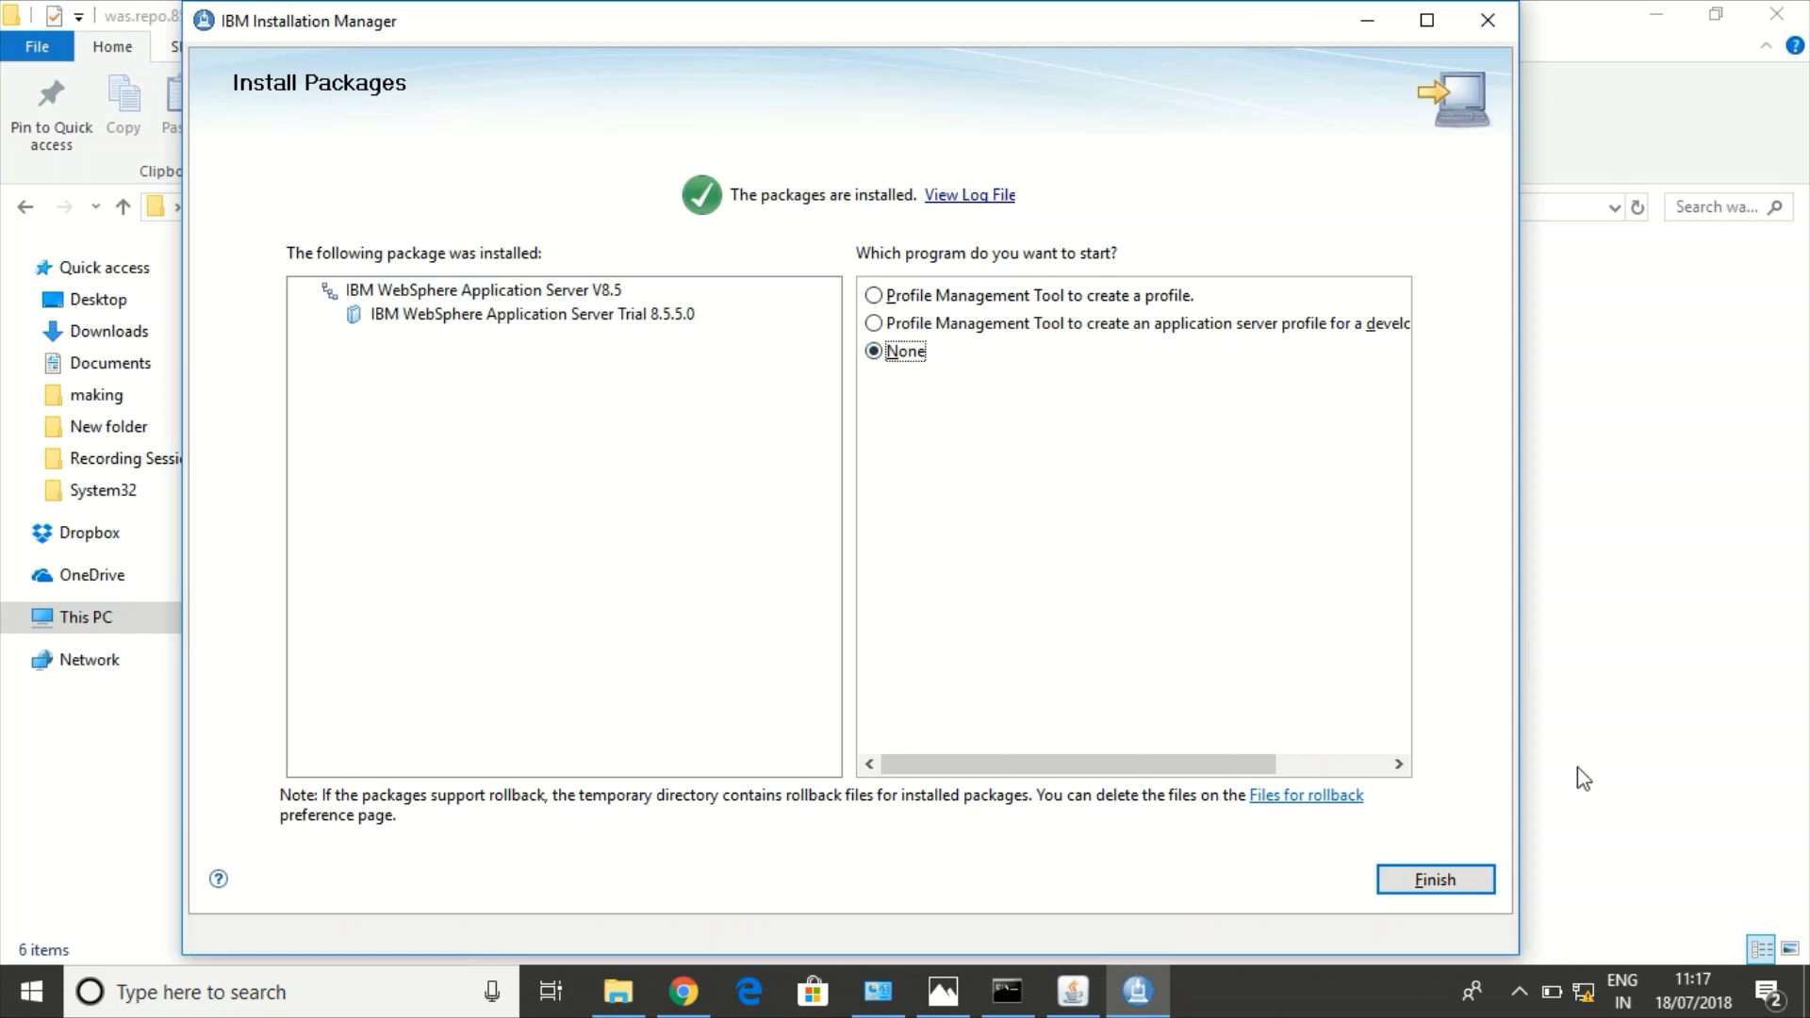
pyautogui.click(1424, 886)
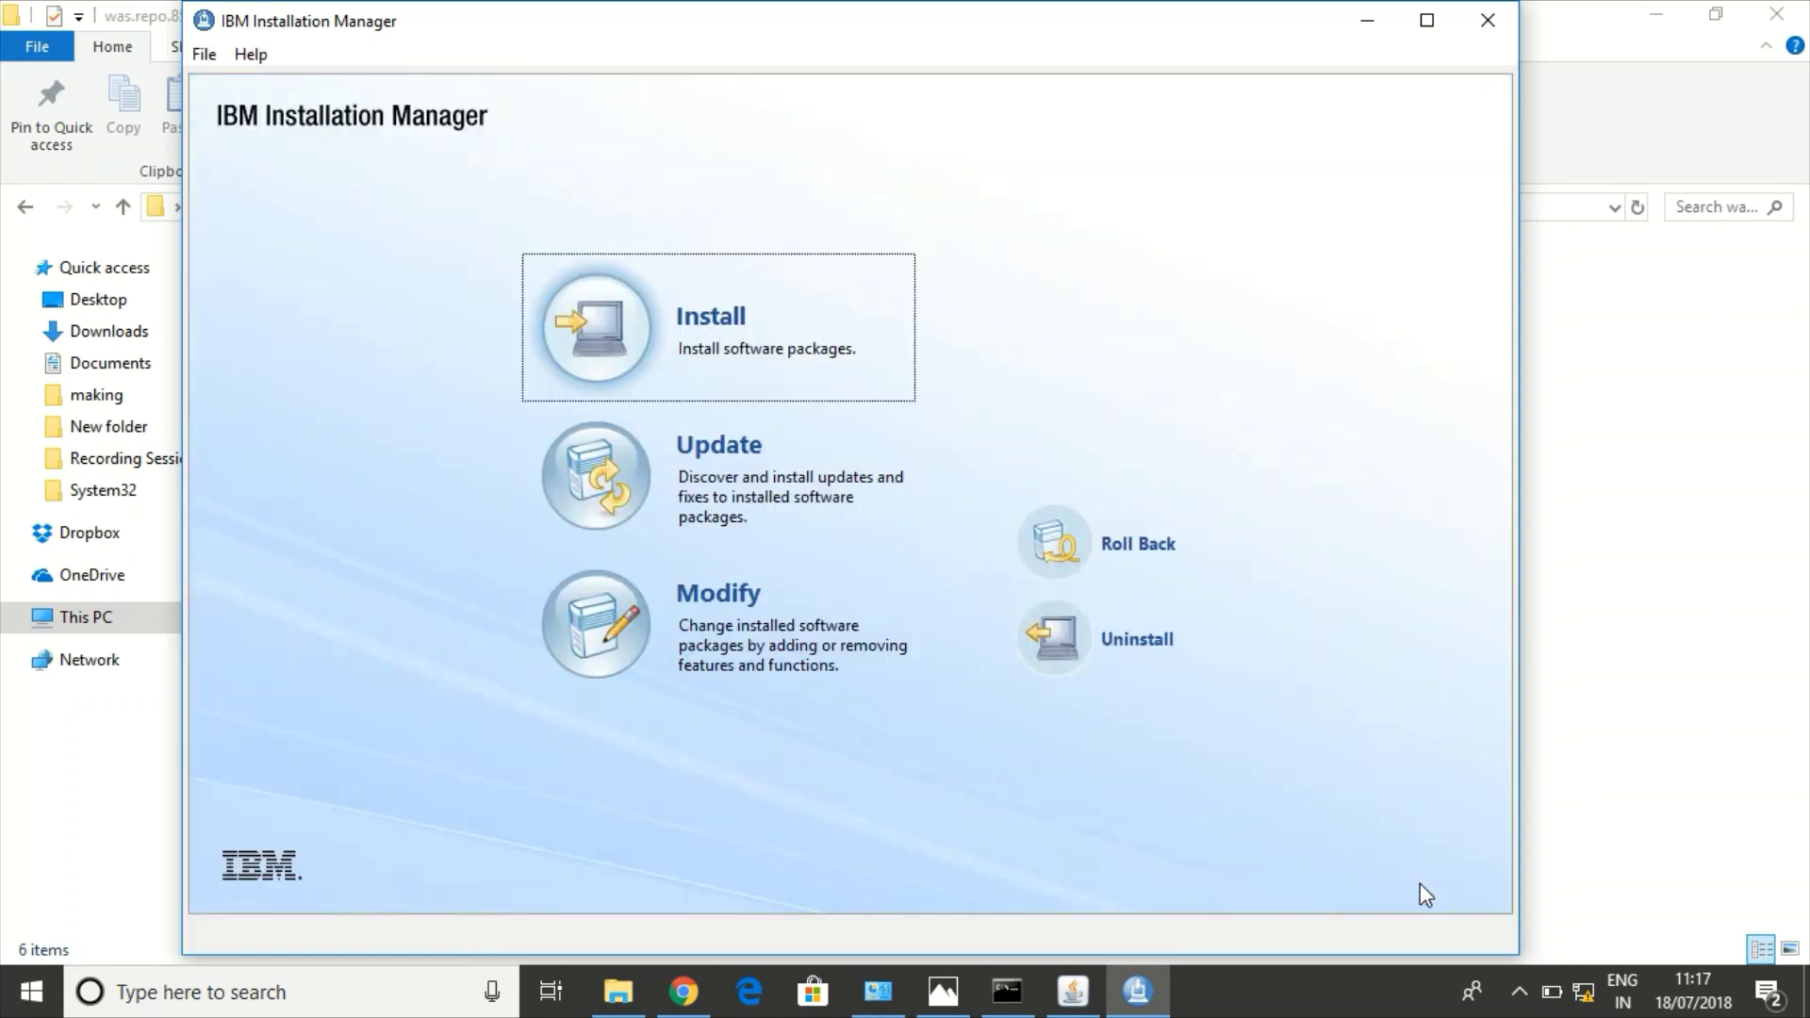